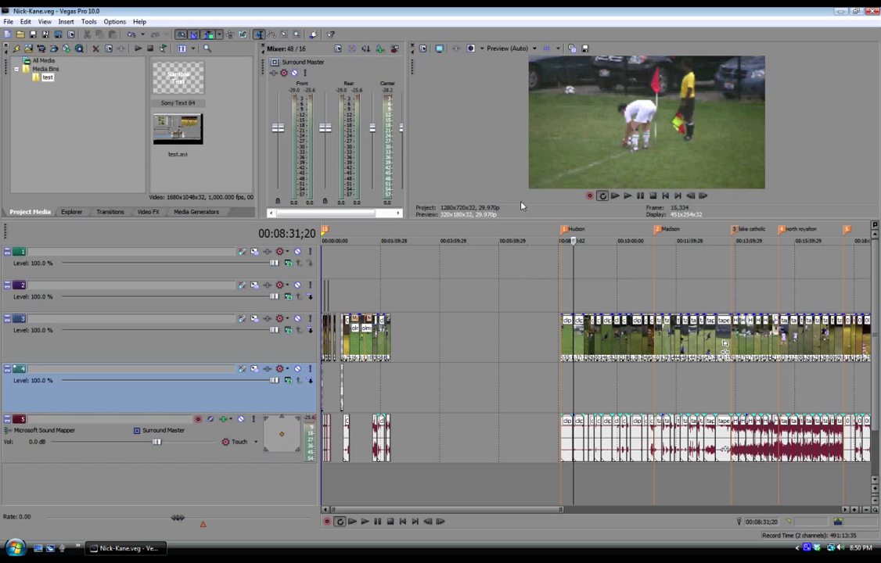
# - Move the playhead to 00:08:52;06 in the Hudson section, then minimize and restore Vegas
pyautogui.click(583, 380)
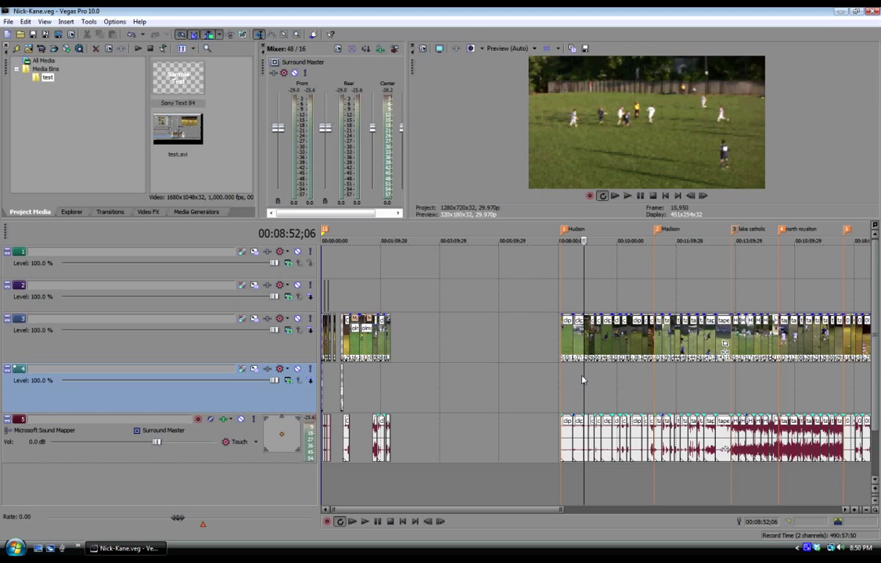
pyautogui.click(842, 13)
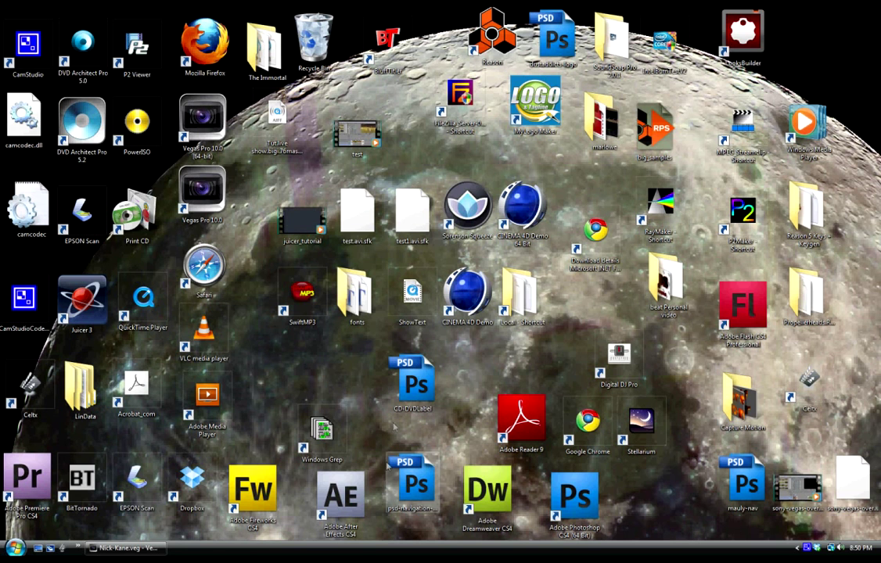
pyautogui.click(129, 549)
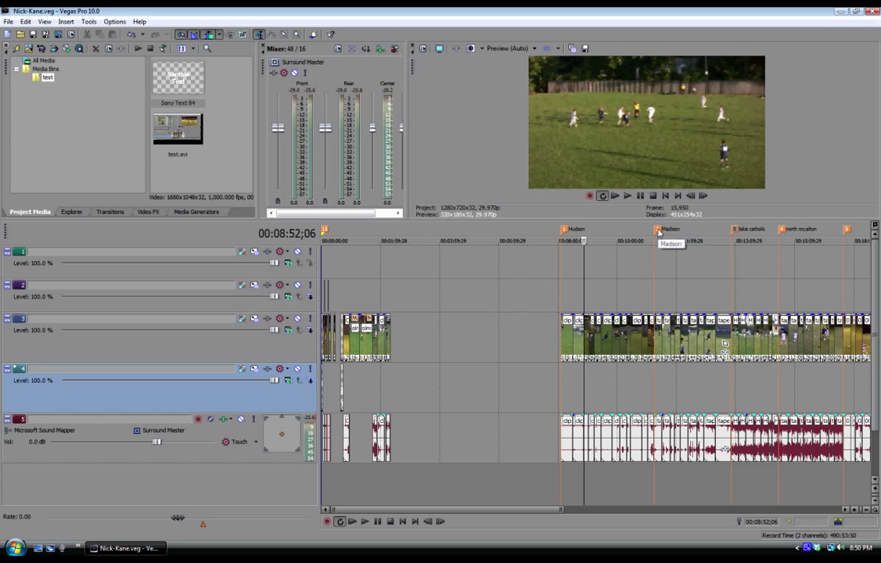
# - Jump the playhead to the Madison marker to preview that chapter
pyautogui.click(659, 231)
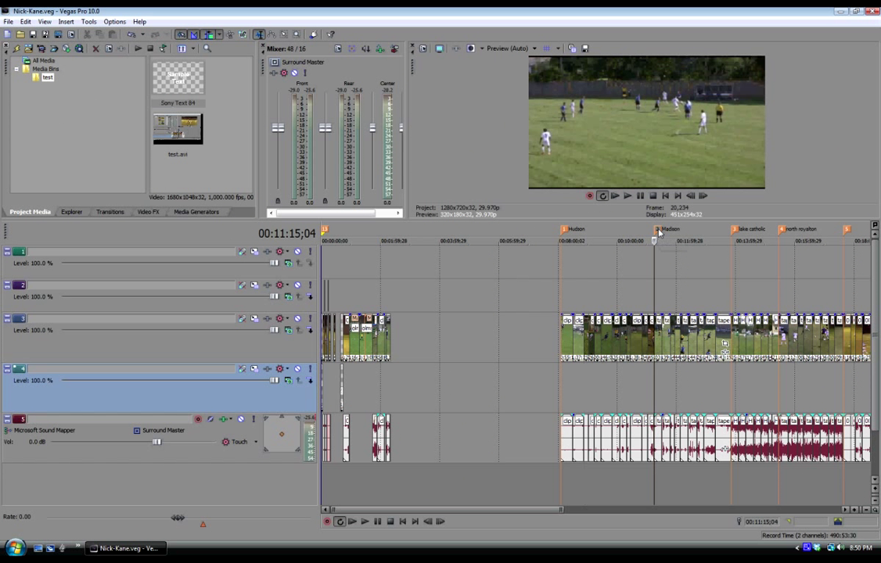
# - Place the playhead back at 00:09:27;23 on track 3 in the Hudson section
pyautogui.click(601, 336)
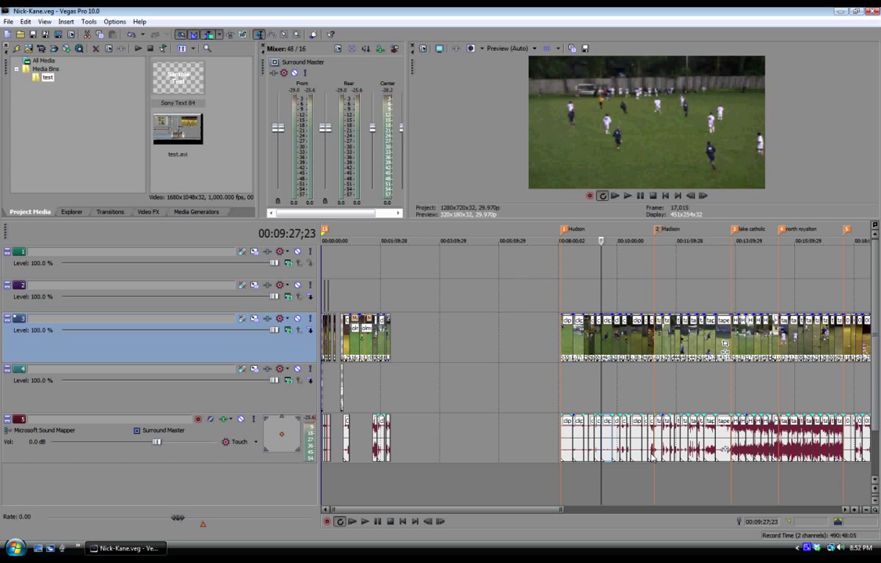
# - Zoom out to show all markers, visit the defense marker, and park at Goals 00:38:59;15
pyautogui.moveTo(560, 510); pyautogui.dragTo(845, 508)
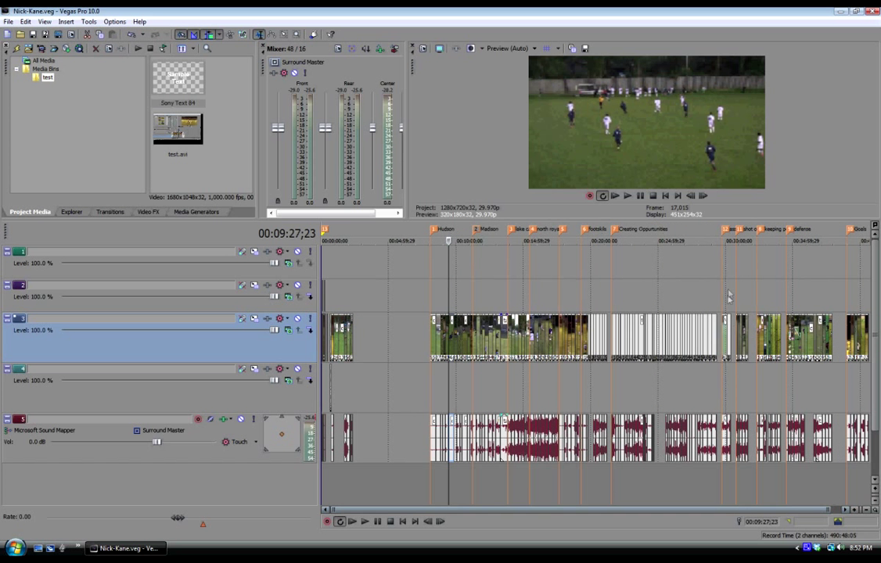
pyautogui.click(794, 229)
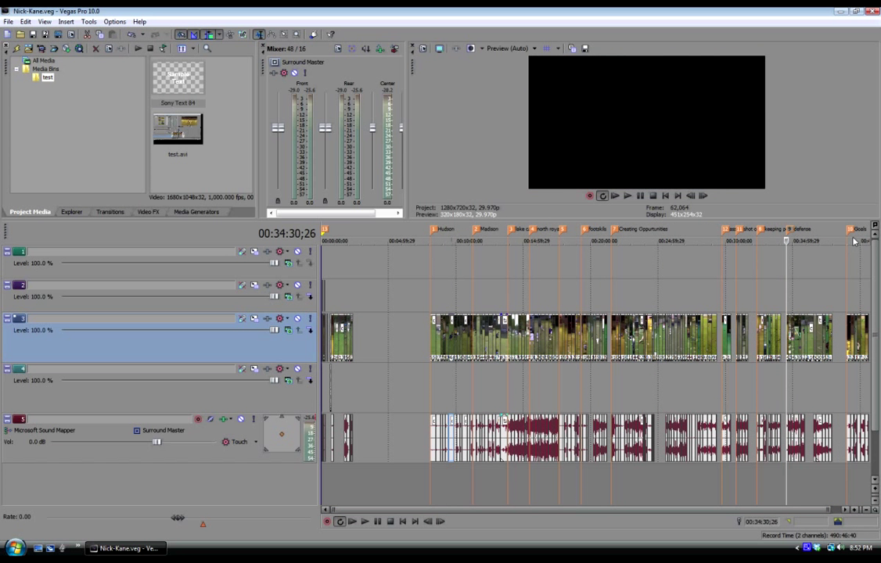
pyautogui.click(848, 272)
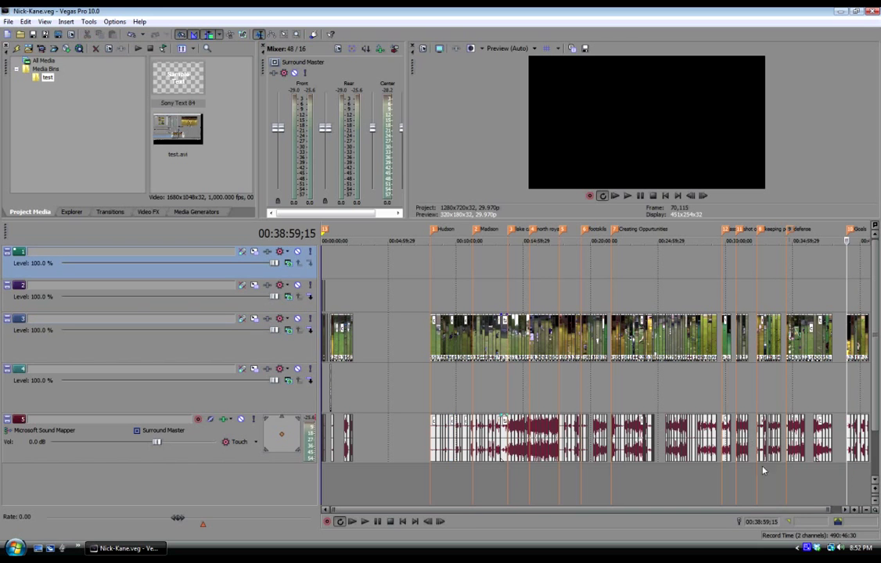
pyautogui.moveTo(845, 509); pyautogui.dragTo(763, 509)
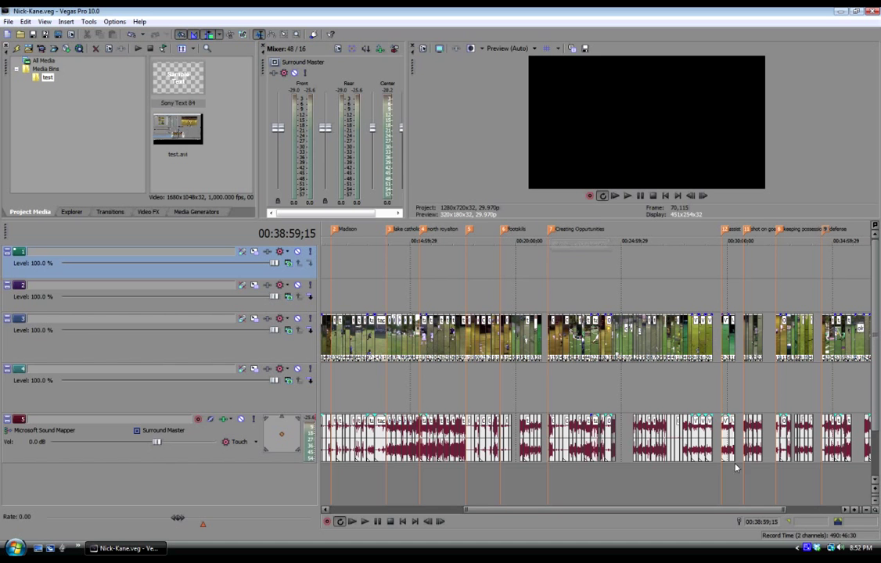
pyautogui.moveTo(709, 512); pyautogui.dragTo(469, 501)
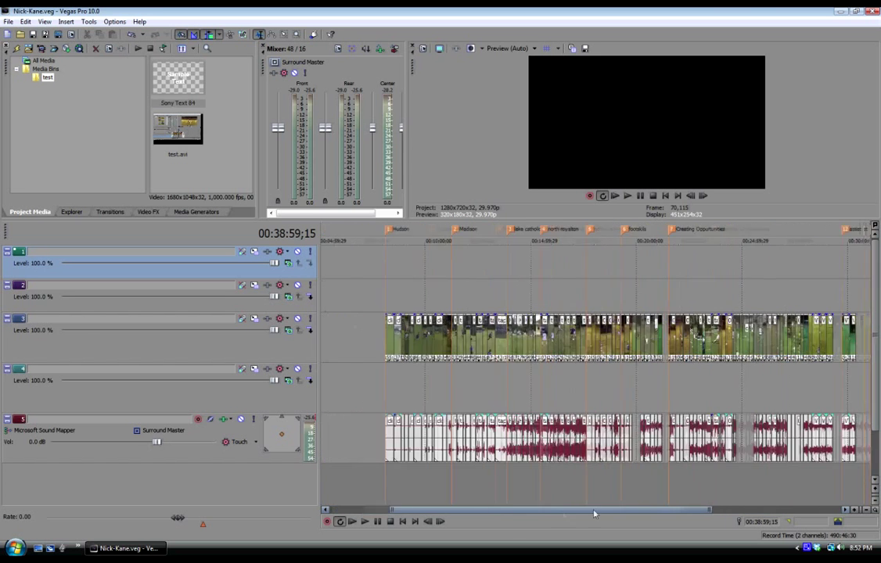
pyautogui.moveTo(594, 515); pyautogui.dragTo(805, 514)
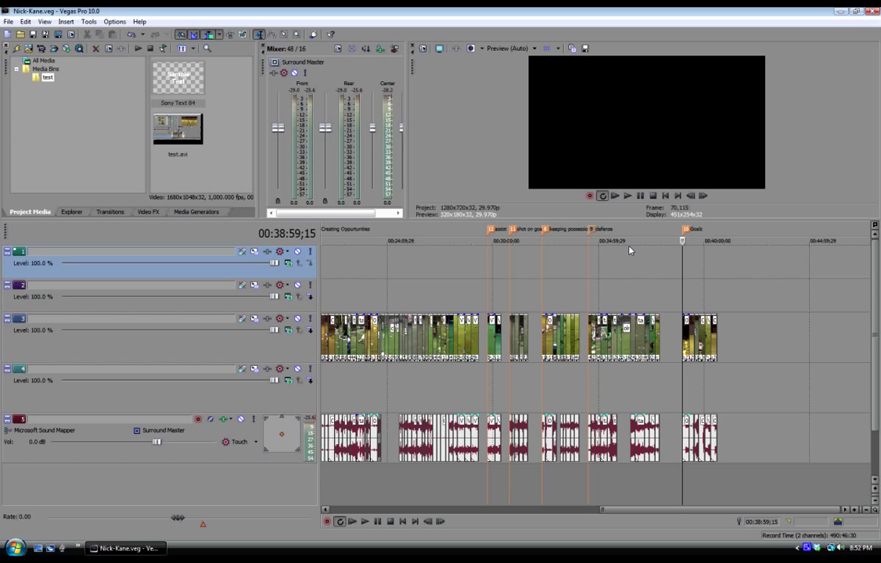
# - Check the ruler's Markers/Regions menu, then set the playhead at 00:25:02;17 in Creating Opportunities
pyautogui.moveTo(659, 511); pyautogui.dragTo(592, 521)
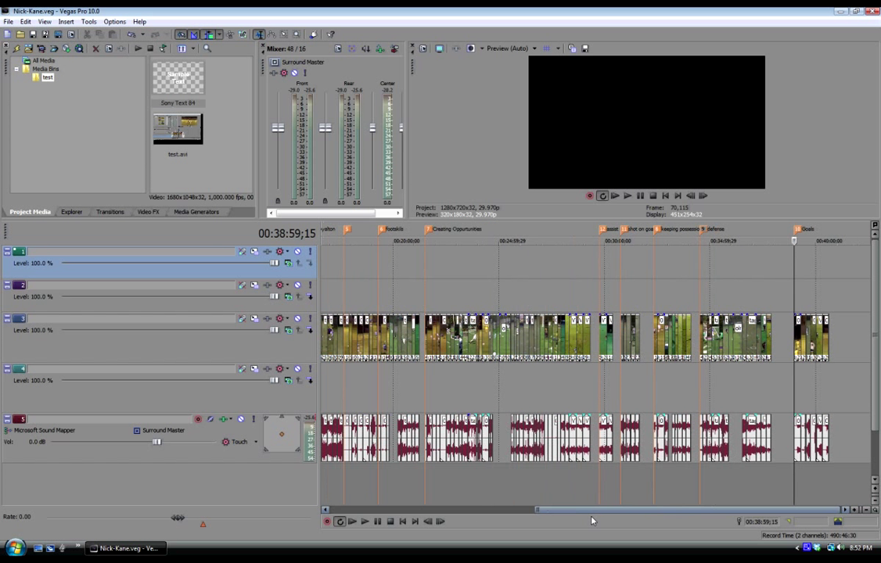
pyautogui.rightClick(520, 230)
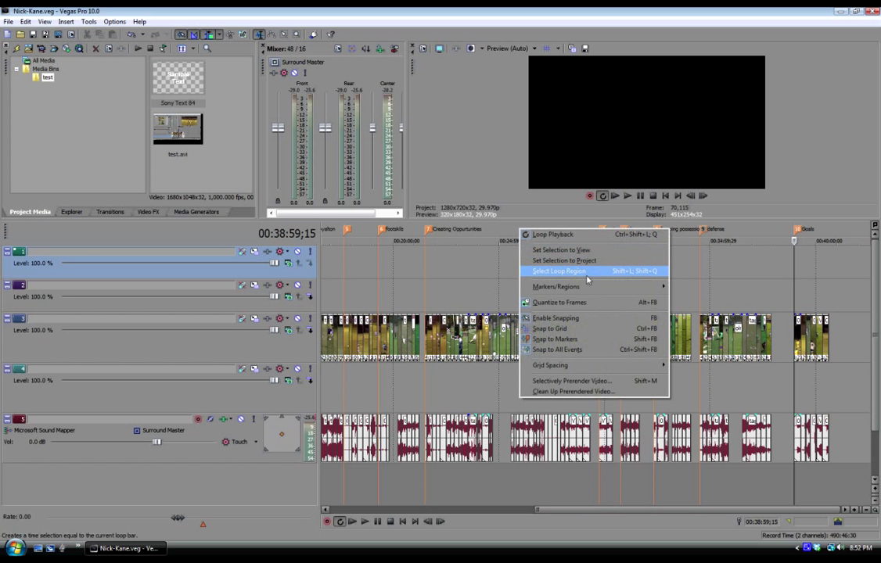
pyautogui.moveTo(590, 291)
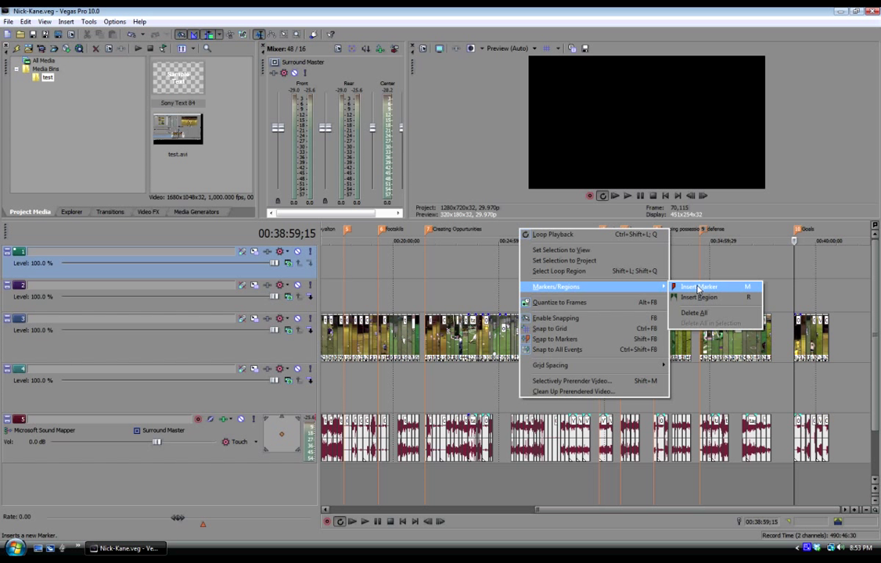
pyautogui.click(504, 257)
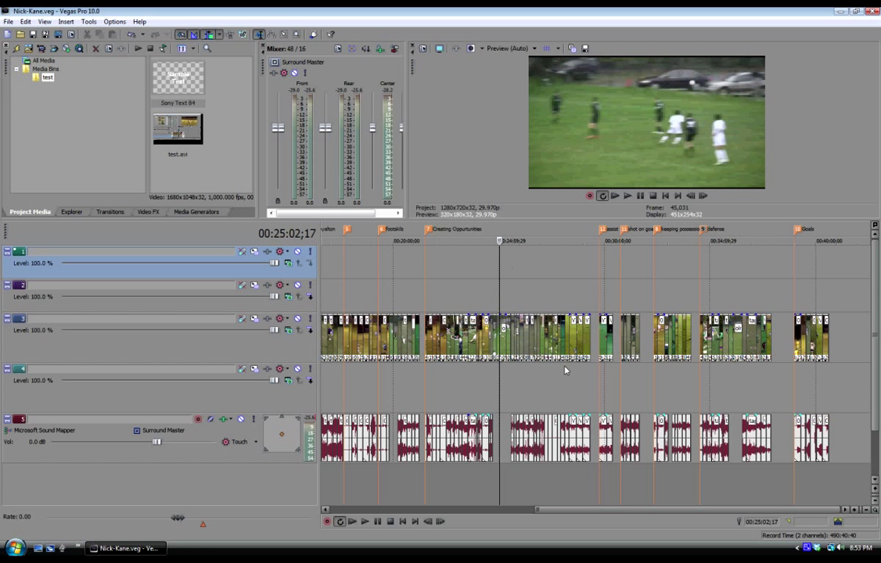
pyautogui.moveTo(547, 511); pyautogui.dragTo(466, 517)
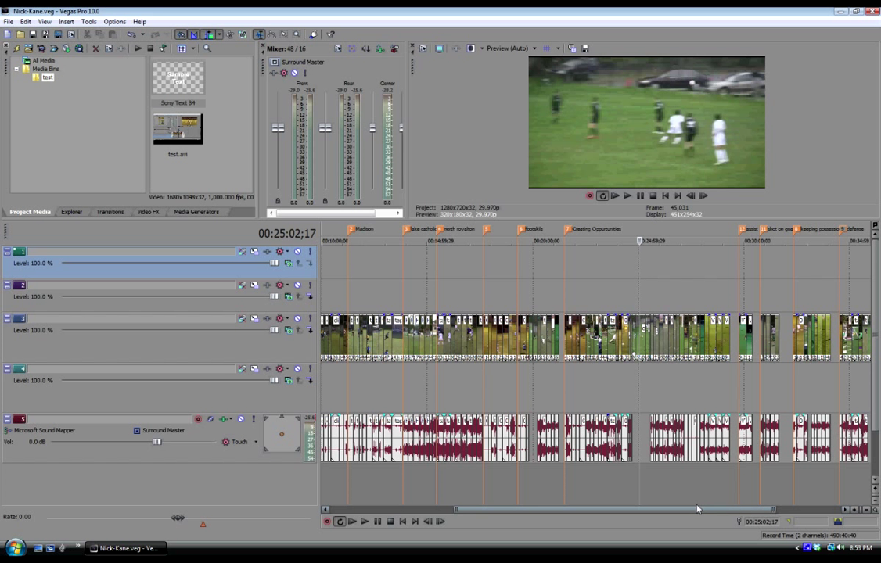
pyautogui.moveTo(701, 505); pyautogui.dragTo(574, 509)
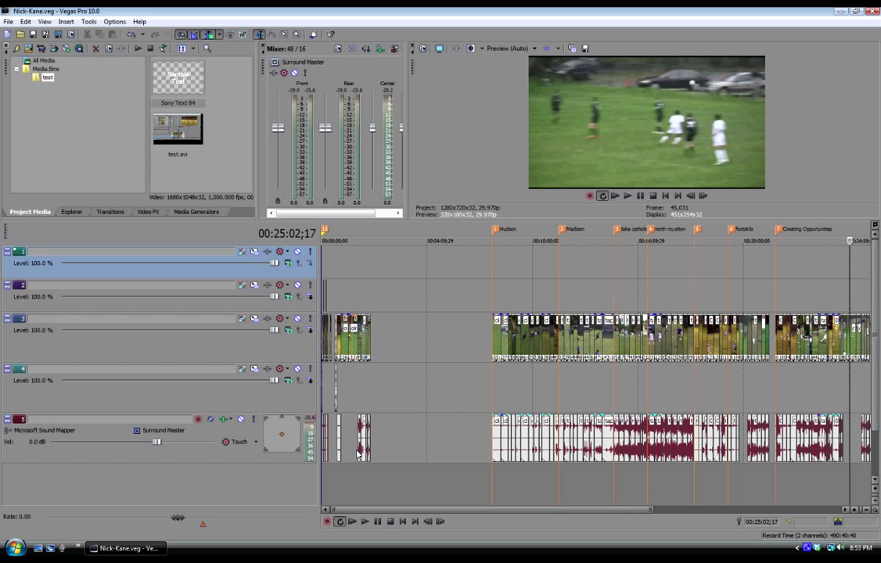
pyautogui.moveTo(585, 510); pyautogui.dragTo(771, 520)
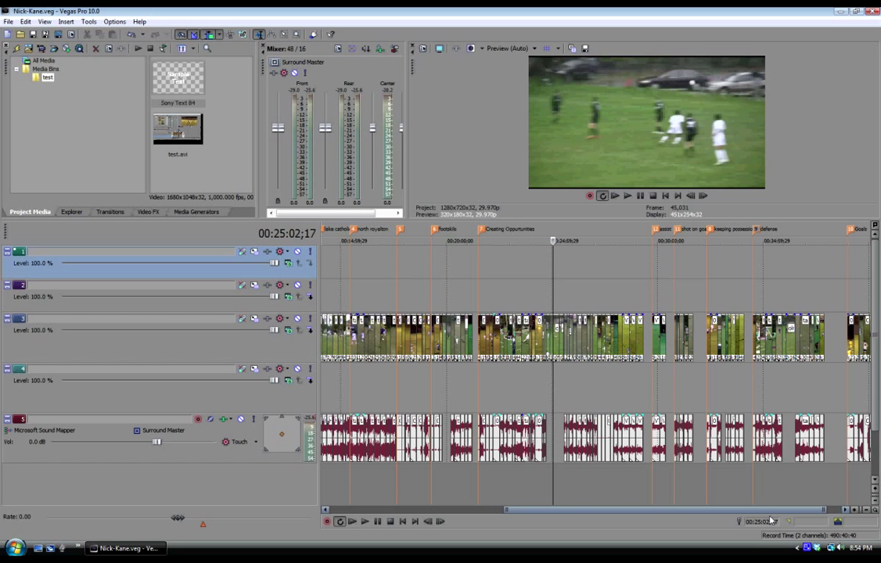
pyautogui.moveTo(770, 520); pyautogui.dragTo(694, 512)
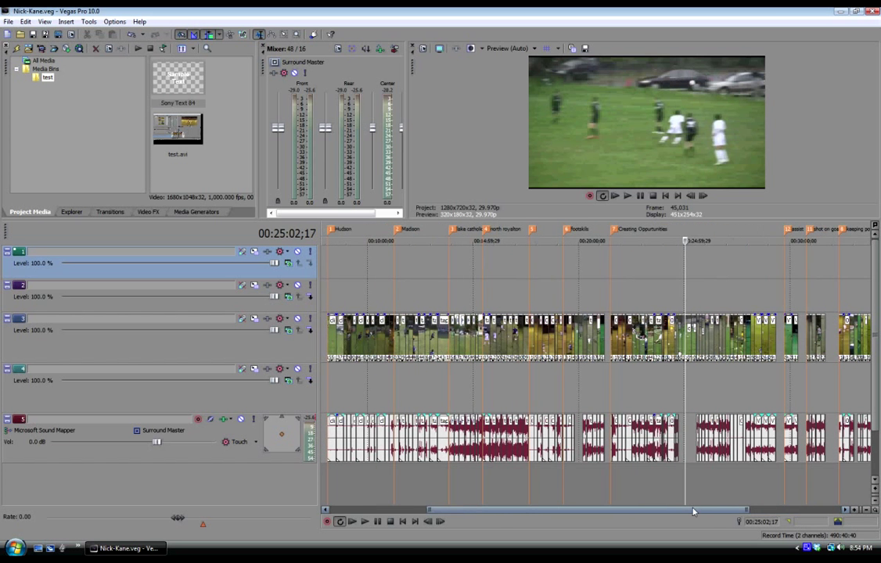
pyautogui.moveTo(693, 512); pyautogui.dragTo(790, 512)
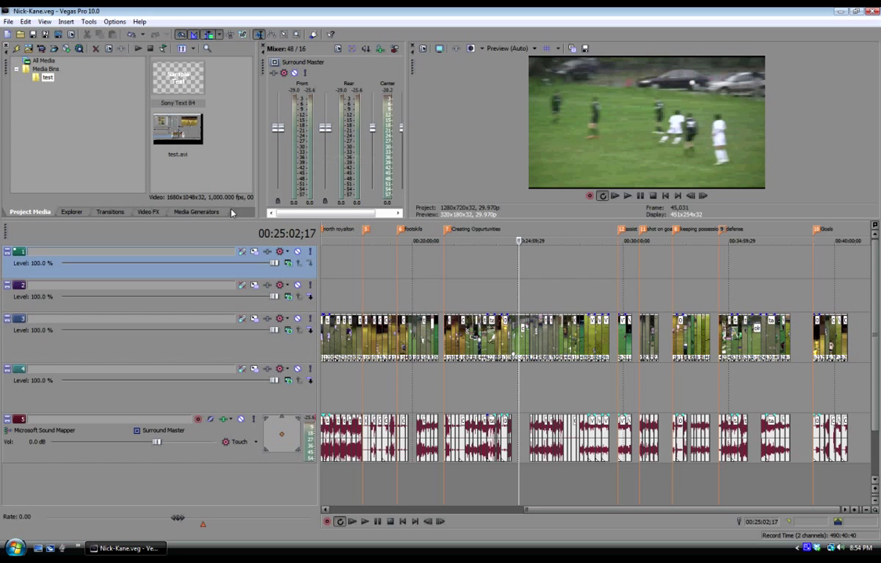
# - Enlarge the video preview, audio mixer and project media panes
pyautogui.moveTo(230, 222); pyautogui.dragTo(237, 242)
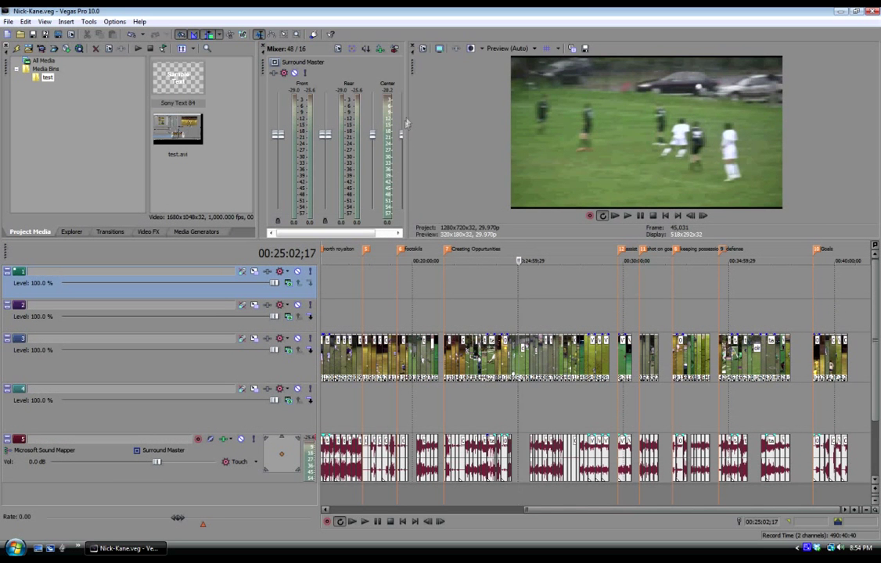
pyautogui.moveTo(408, 117); pyautogui.dragTo(501, 115)
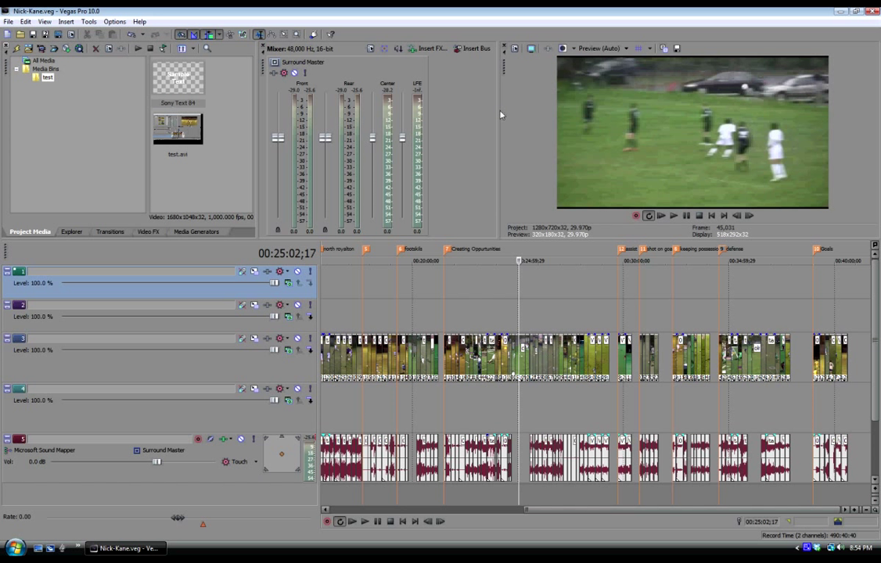
pyautogui.moveTo(260, 90); pyautogui.dragTo(315, 90)
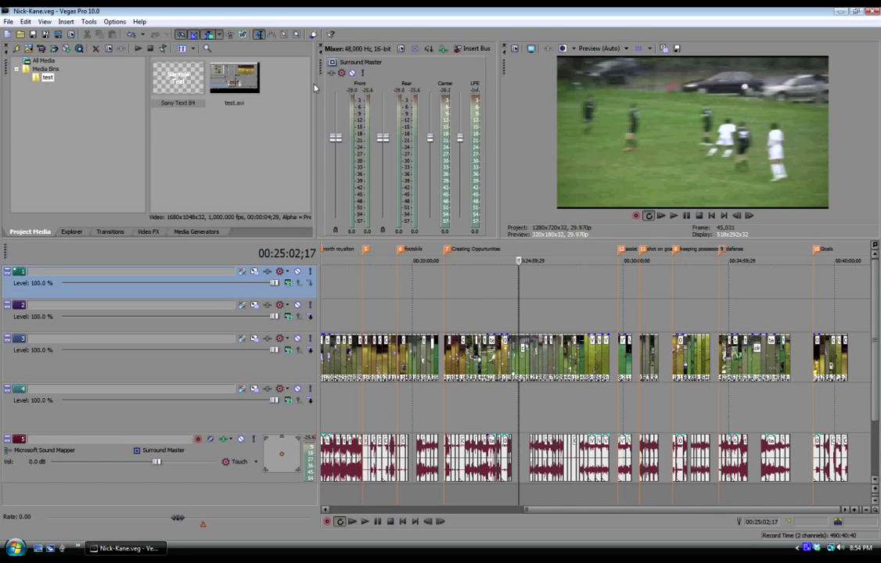
# - Zoom into the defense section and select a range from its marker at 00:34:30;26
pyautogui.scroll(3, 658, 510)
pyautogui.moveTo(658, 510); pyautogui.dragTo(725, 513)
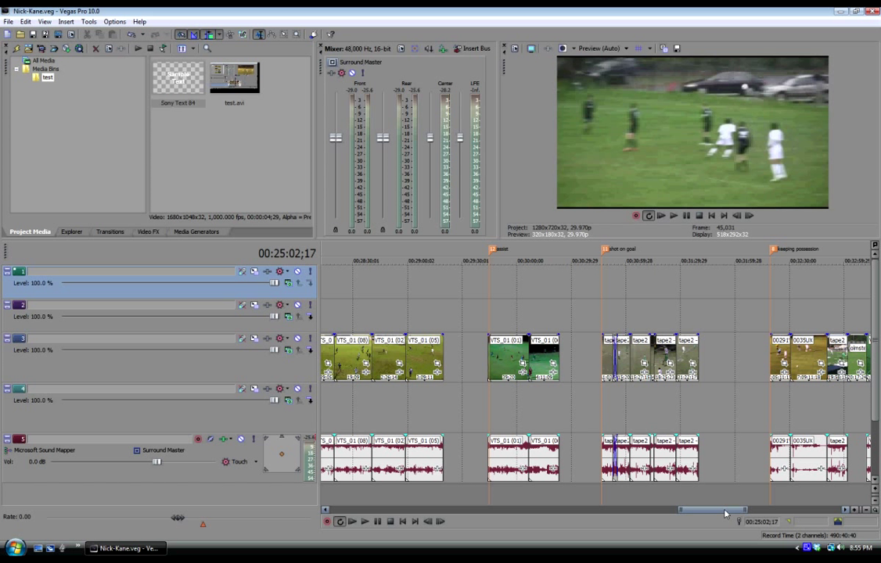
pyautogui.moveTo(726, 513); pyautogui.dragTo(789, 514)
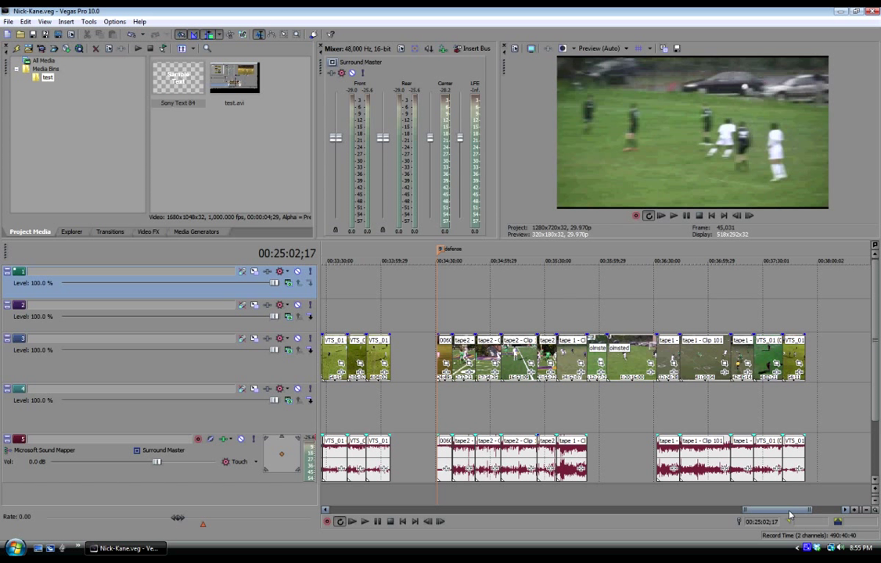
pyautogui.moveTo(790, 514); pyautogui.dragTo(798, 513)
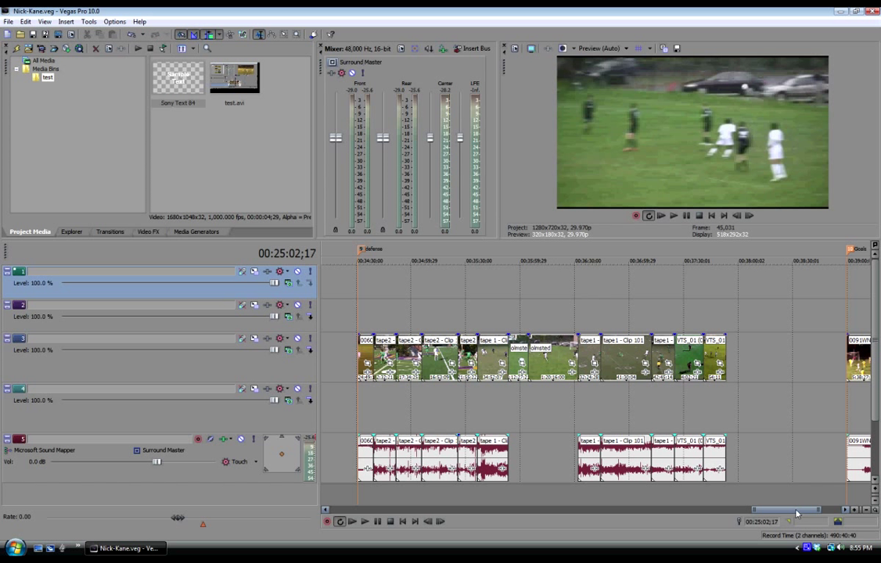
pyautogui.moveTo(797, 513); pyautogui.dragTo(744, 514)
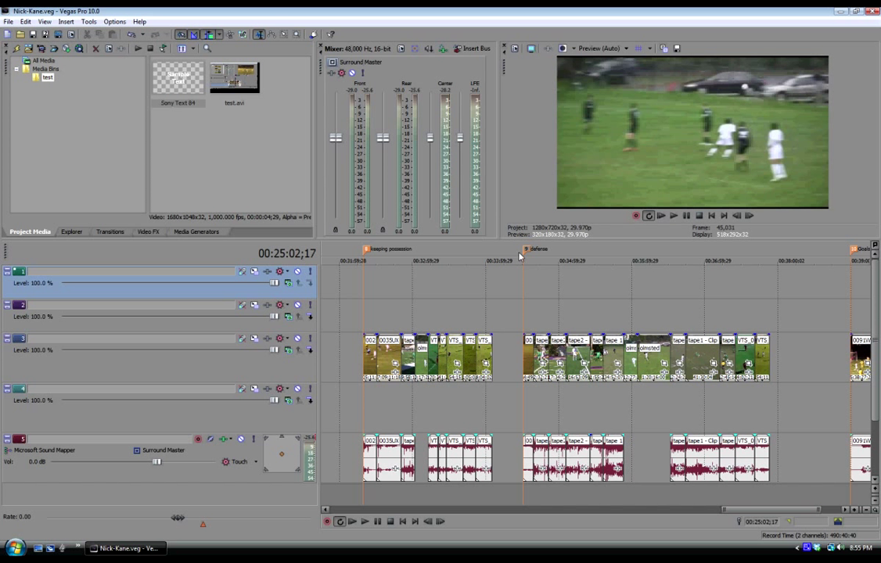
pyautogui.moveTo(521, 251)
pyautogui.mouseDown()
pyautogui.moveTo(568, 262)
pyautogui.moveTo(749, 268)
pyautogui.moveTo(643, 266)
pyautogui.mouseUp()
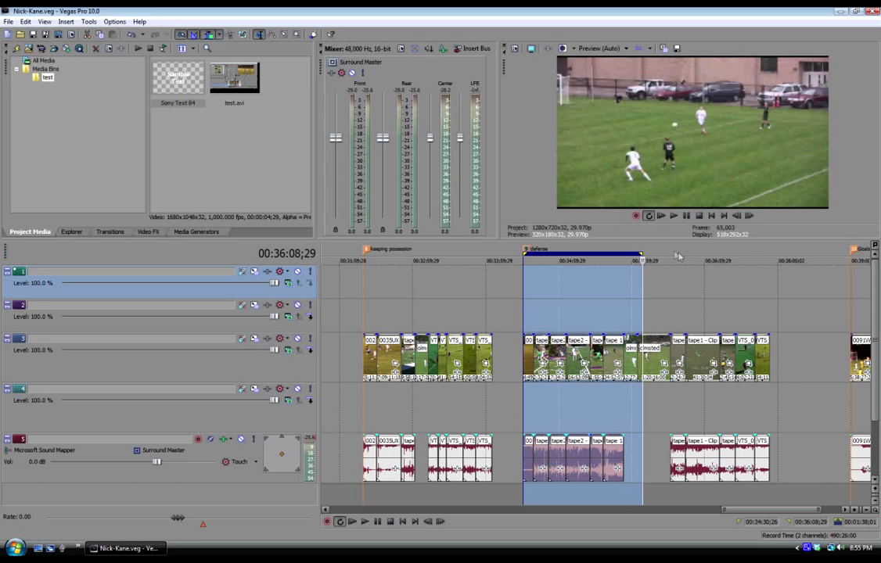
# - Extend the time selection over the whole defense section, 00:34:30;26 to 00:37:53;10, and show the Edit menu
pyautogui.doubleClick(674, 254)
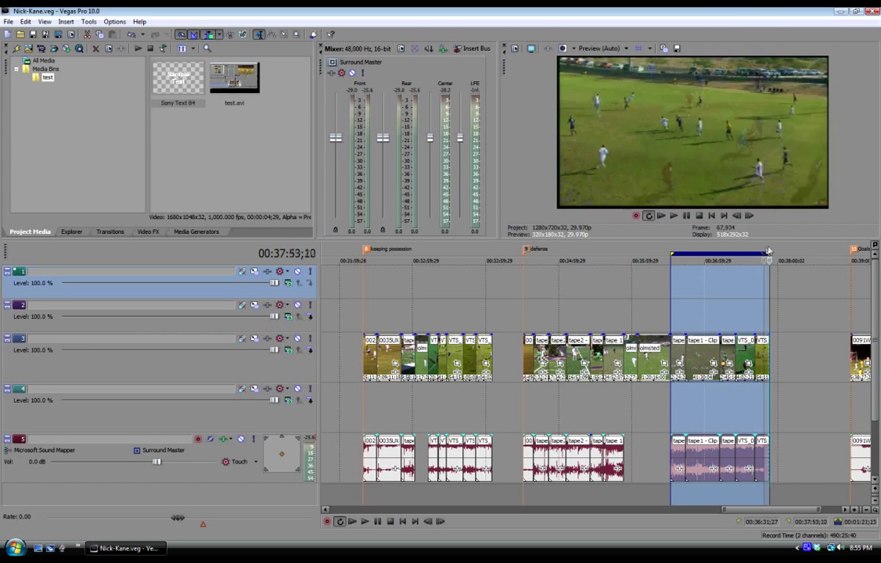
pyautogui.moveTo(675, 258); pyautogui.dragTo(525, 262)
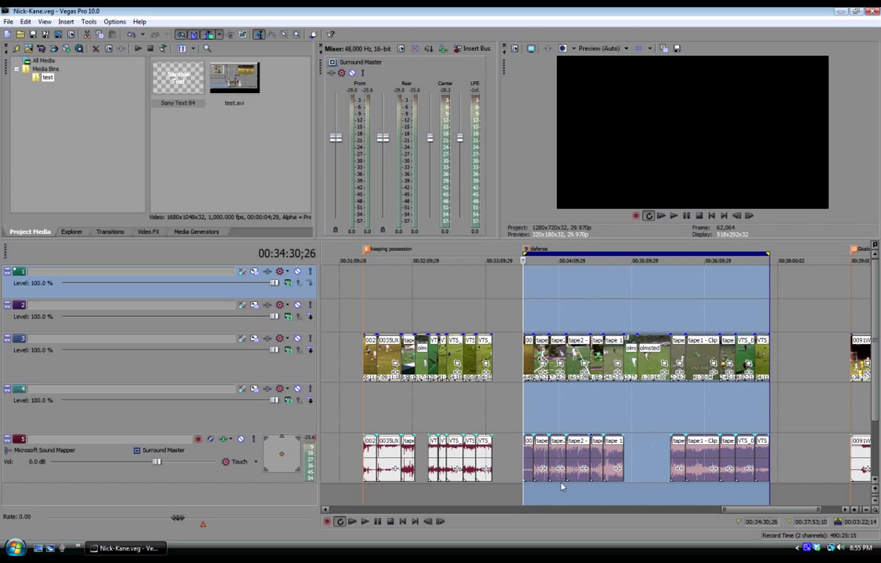
pyautogui.click(27, 22)
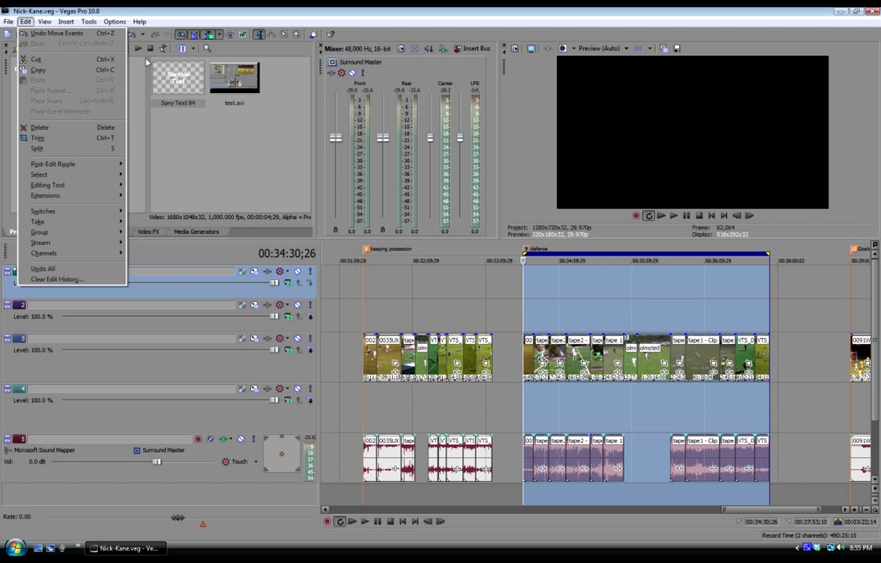
# - Cut the defense clips on tracks 3 and 5, leaving a gap from 00:34:30;26 to 00:37:53;10
pyautogui.click(211, 38)
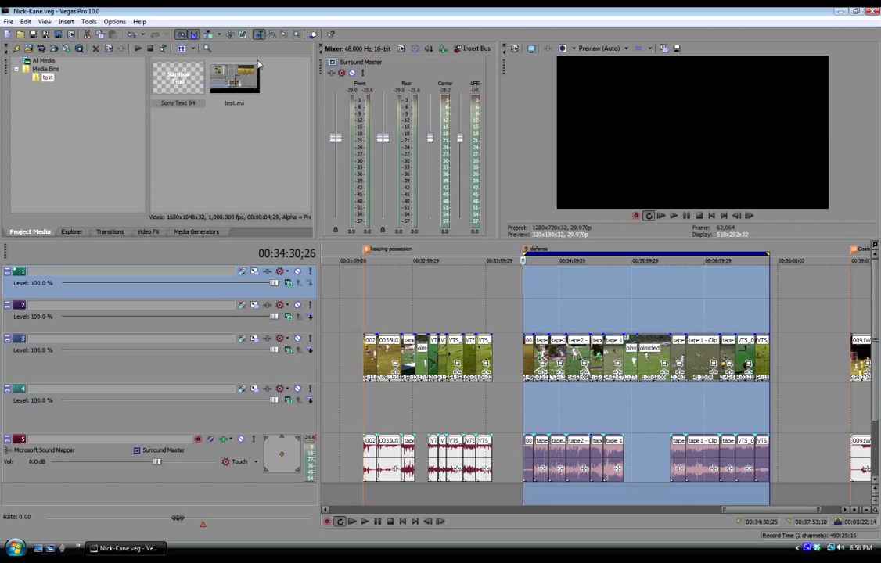
pyautogui.click(24, 21)
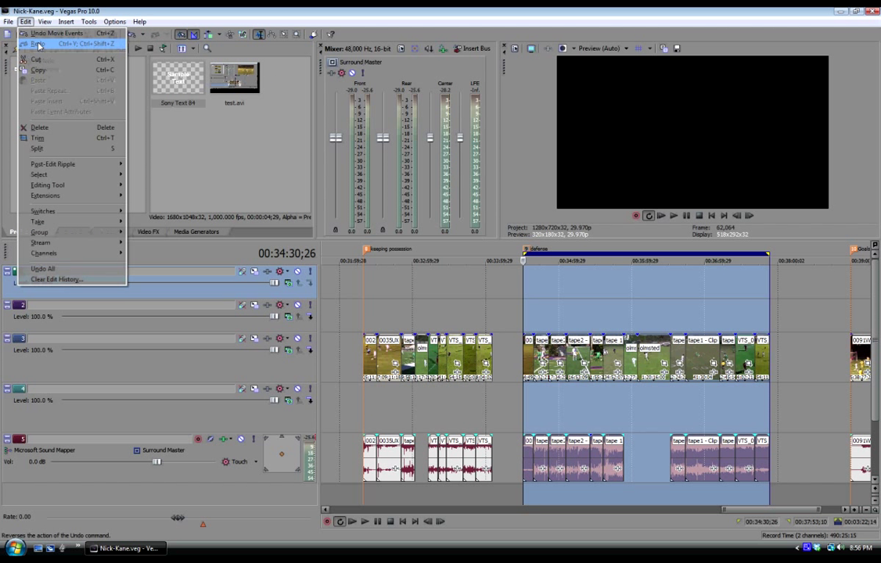
pyautogui.click(45, 60)
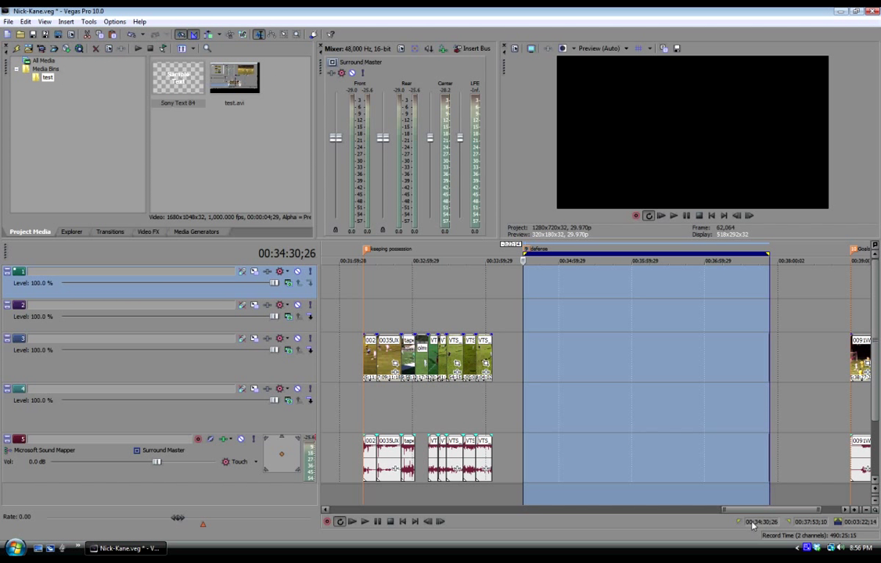
# - Paste the cut defense clips at 00:02:52;08 on track 3, running to 00:06:14;24
pyautogui.moveTo(745, 510); pyautogui.dragTo(351, 511)
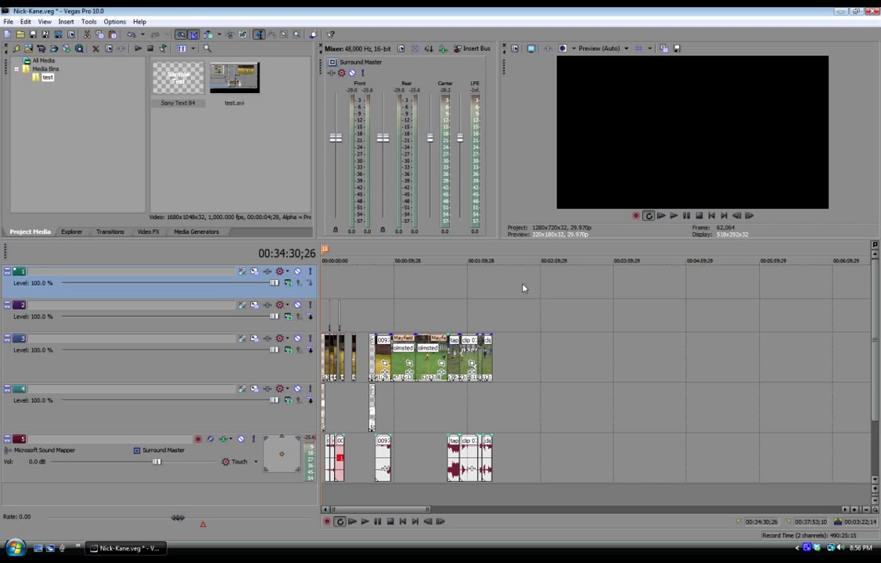
pyautogui.click(531, 362)
pyautogui.rightClick(532, 363)
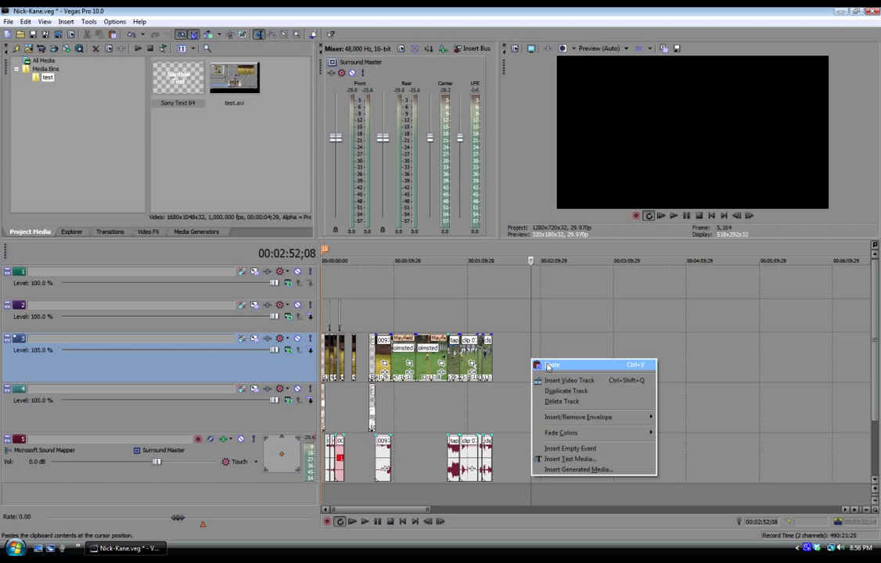
pyautogui.click(551, 364)
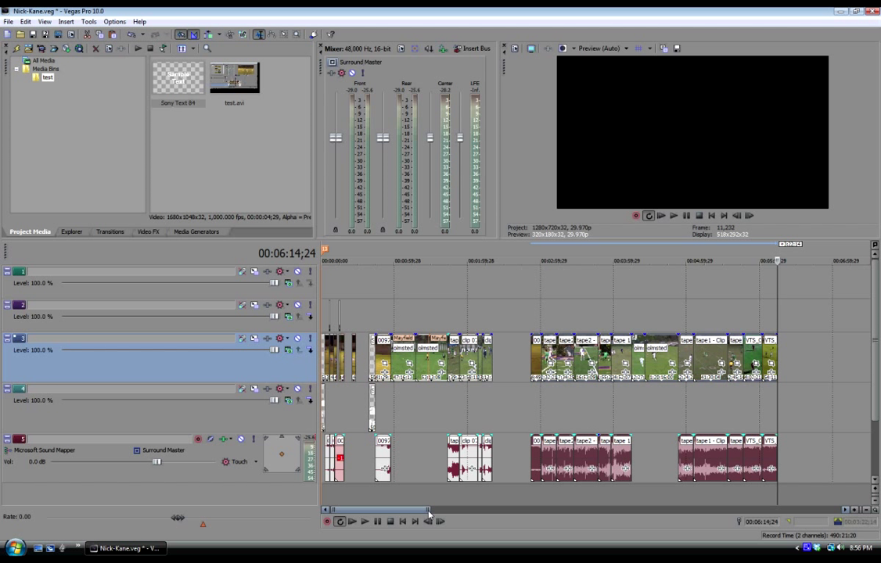
pyautogui.moveTo(428, 513)
pyautogui.mouseDown()
pyautogui.moveTo(446, 512)
pyautogui.moveTo(407, 513)
pyautogui.moveTo(436, 513)
pyautogui.mouseUp()
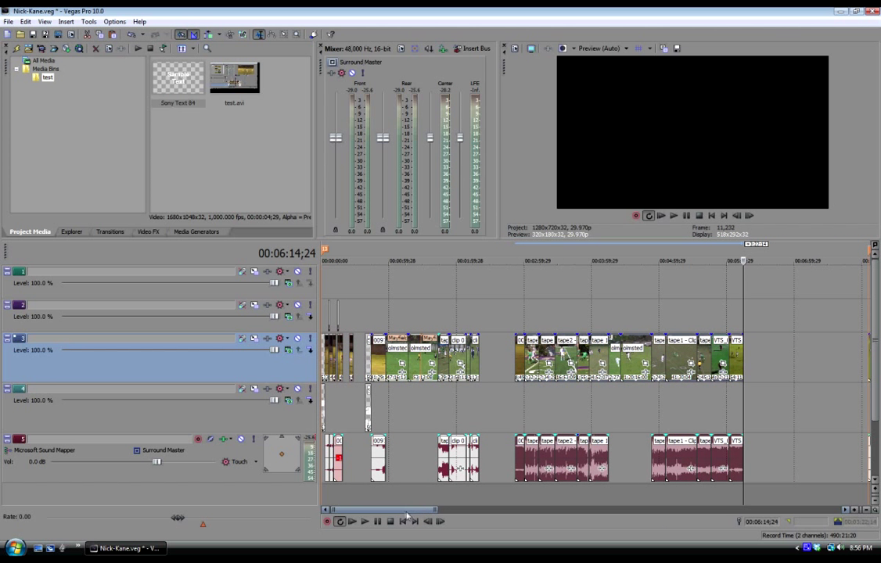
pyautogui.click(366, 360)
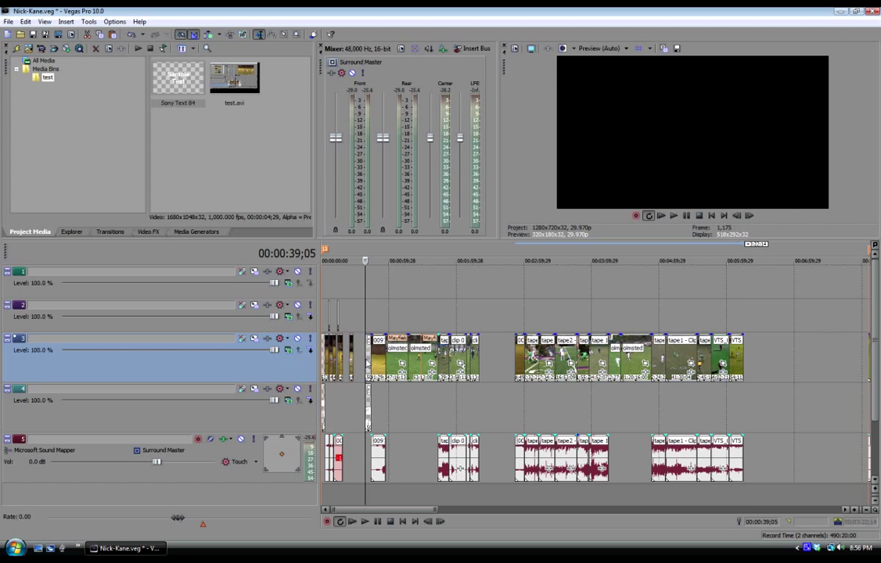
pyautogui.press('space')
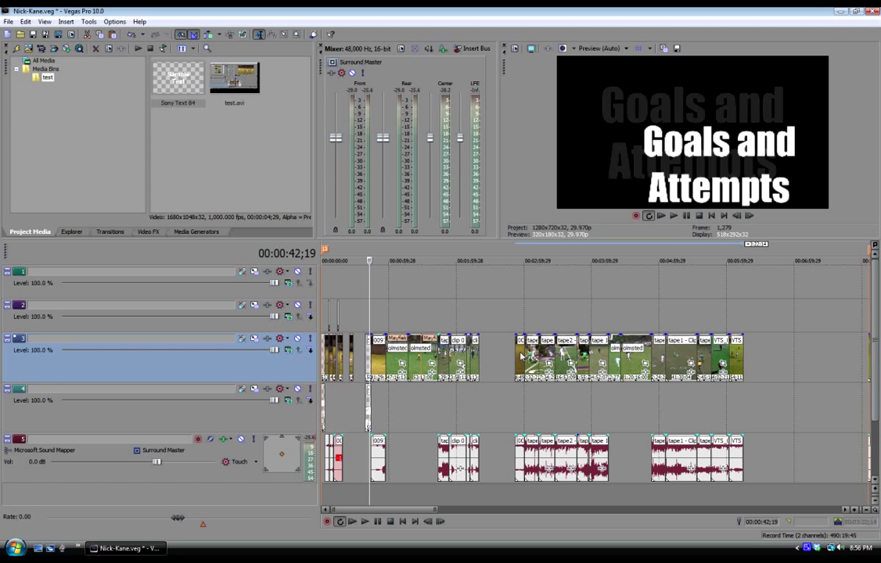
pyautogui.click(515, 261)
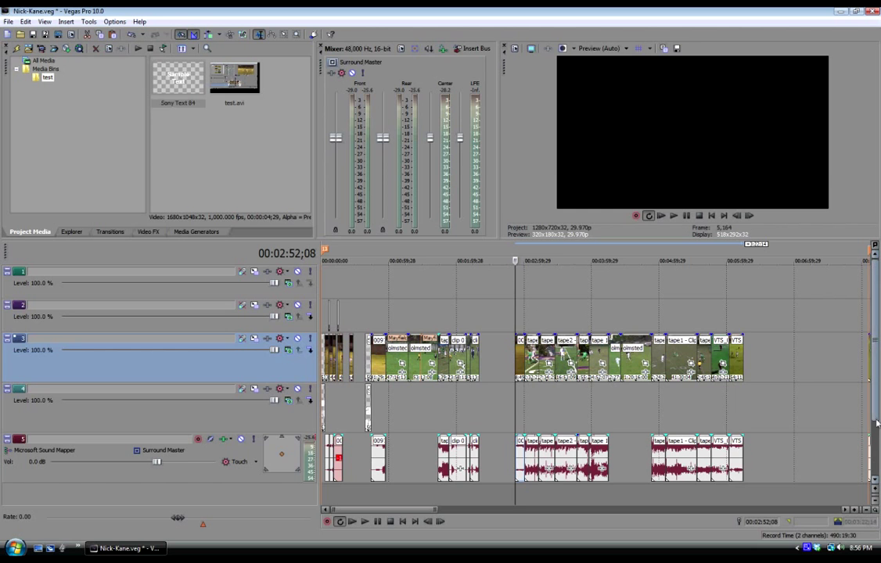
pyautogui.click(878, 453)
pyautogui.scroll(2, 878, 453)
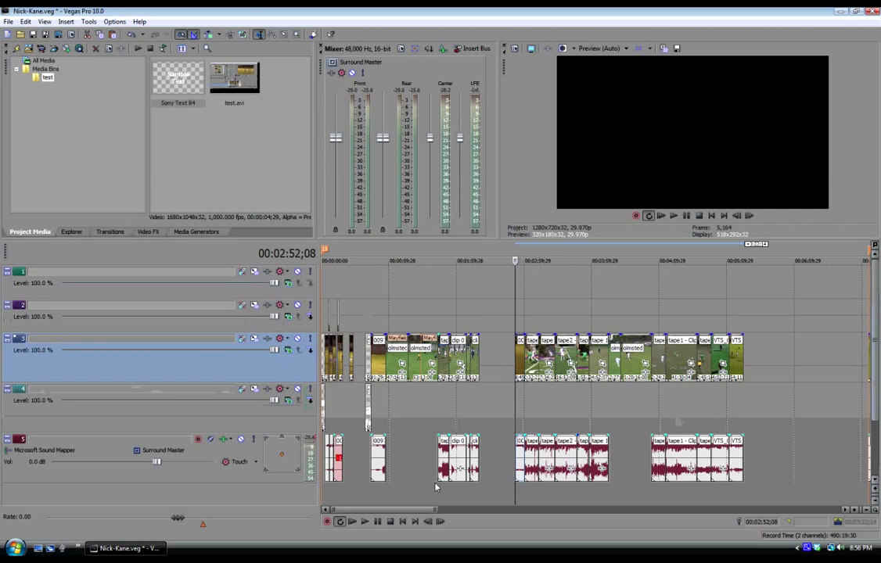
pyautogui.scroll(-3, 493, 517)
pyautogui.scroll(-3, 494, 517)
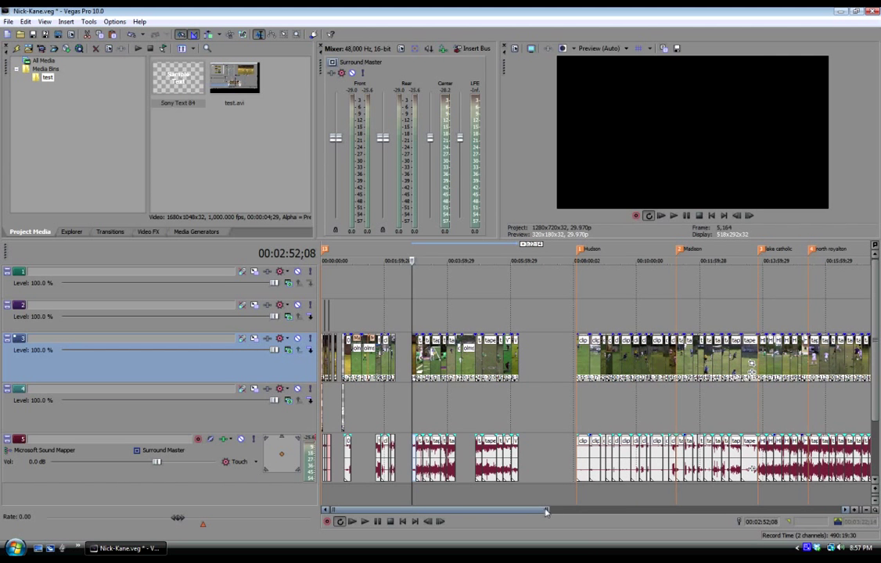
pyautogui.moveTo(545, 512); pyautogui.dragTo(419, 513)
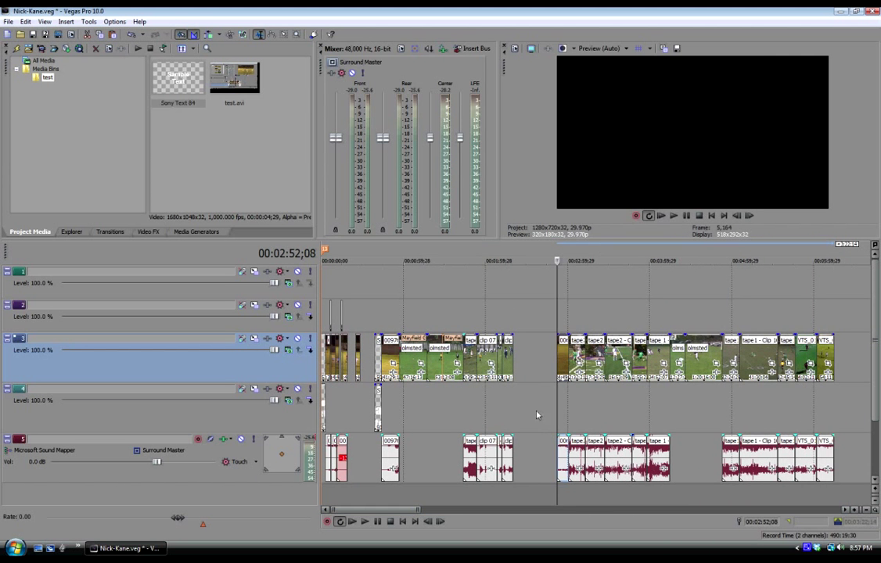
# - Play from 00:00:39;05 to the Goals and Attempts title and zoom in on its text clips
pyautogui.click(376, 356)
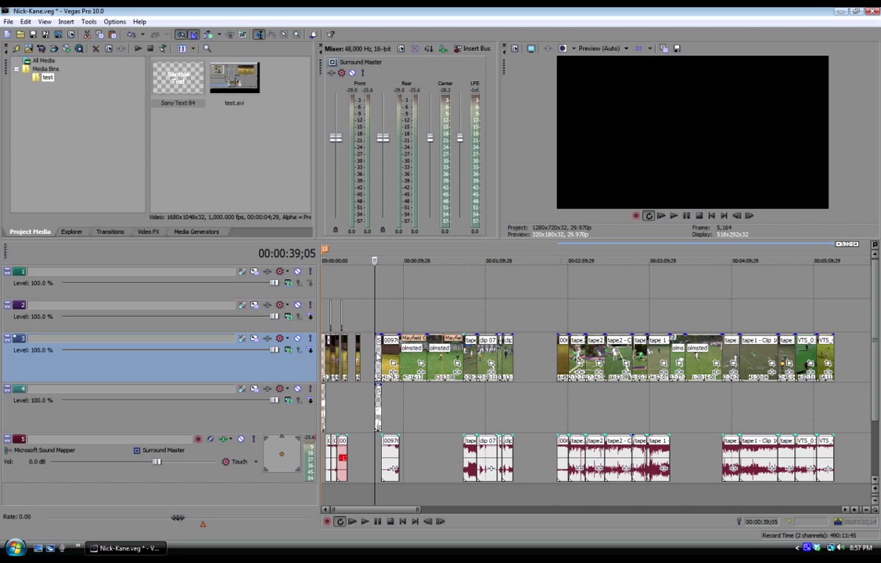
pyautogui.press('space')
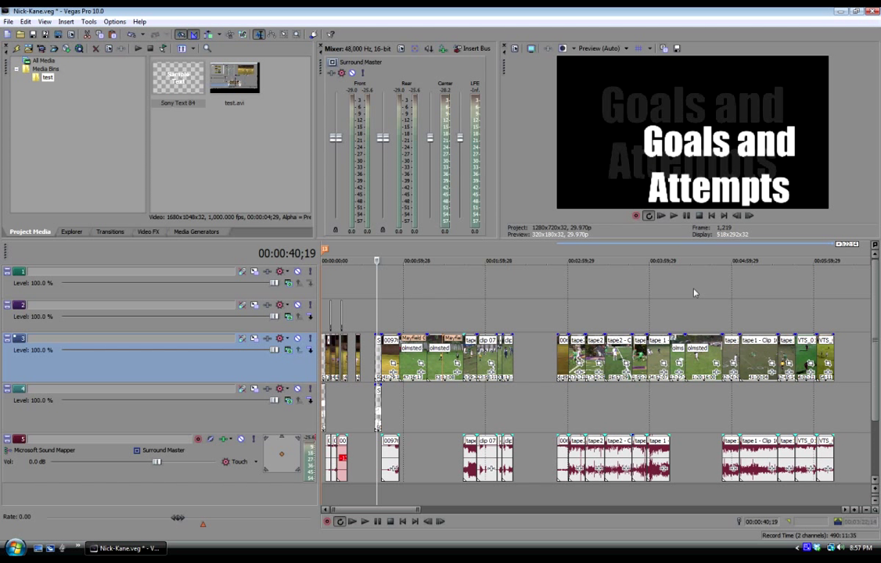
pyautogui.scroll(5, 527, 486)
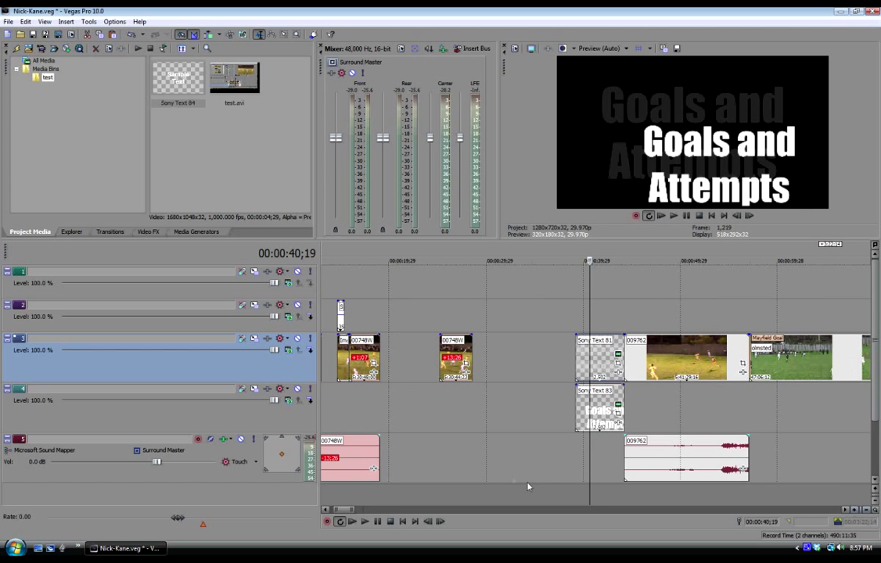
pyautogui.hscroll(-3, 548, 439)
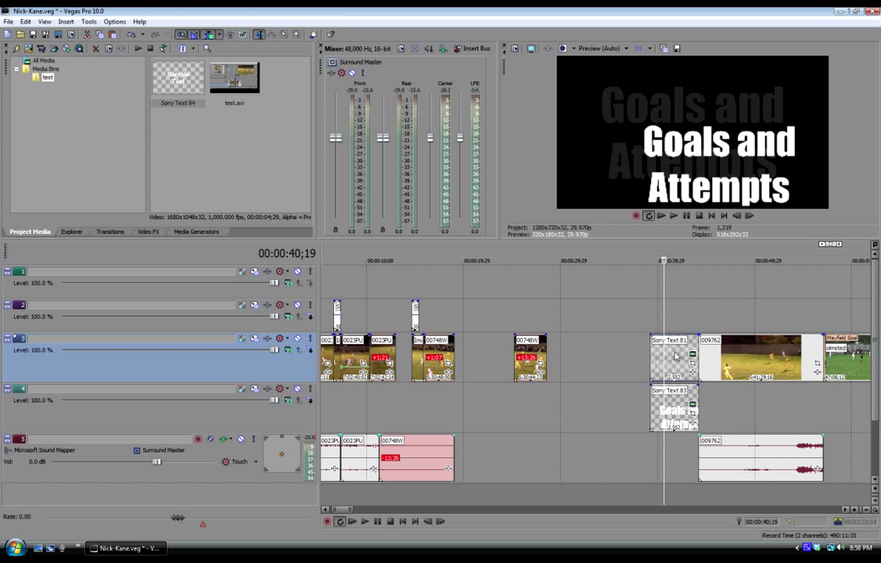
# - Slide the Sony Text title cards and following clips earlier, with Auto Ripple switched on
pyautogui.moveTo(676, 356); pyautogui.dragTo(584, 378)
pyautogui.click(529, 321)
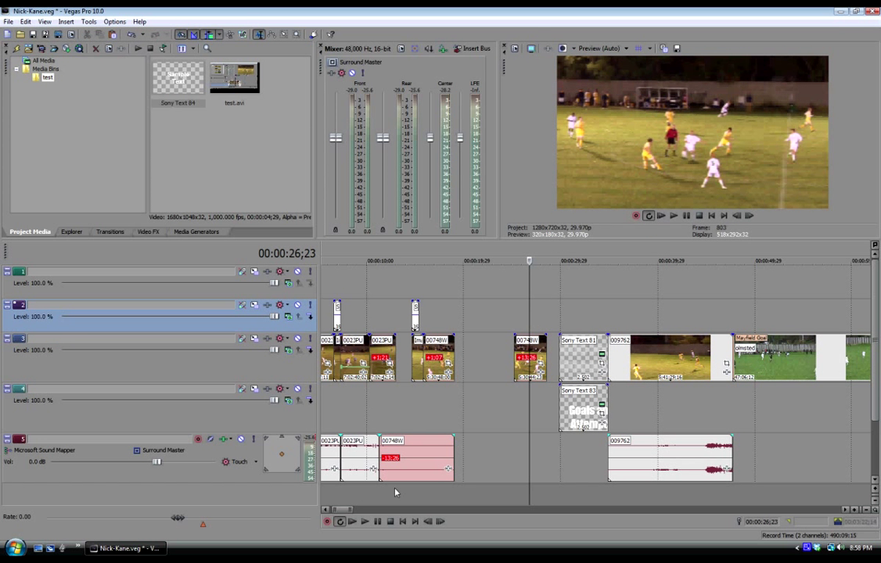
pyautogui.moveTo(526, 350)
pyautogui.mouseDown()
pyautogui.moveTo(485, 350)
pyautogui.moveTo(527, 350)
pyautogui.mouseUp()
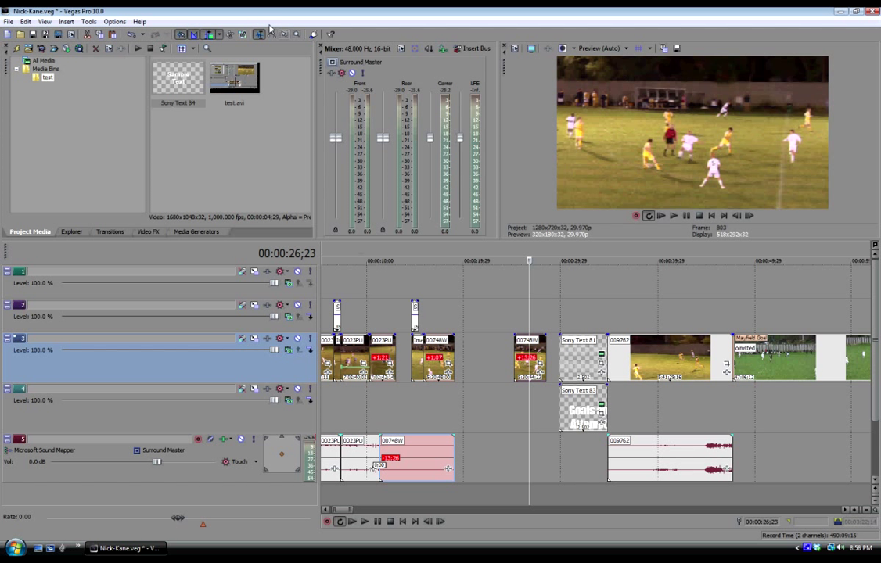
pyautogui.click(208, 35)
pyautogui.moveTo(522, 356)
pyautogui.mouseDown()
pyautogui.moveTo(505, 354)
pyautogui.moveTo(526, 350)
pyautogui.mouseUp()
# - Scroll back and set the playhead at 00:00:01;22 to preview the 'Controlling the ball..' title
pyautogui.scroll(-3, 360, 514)
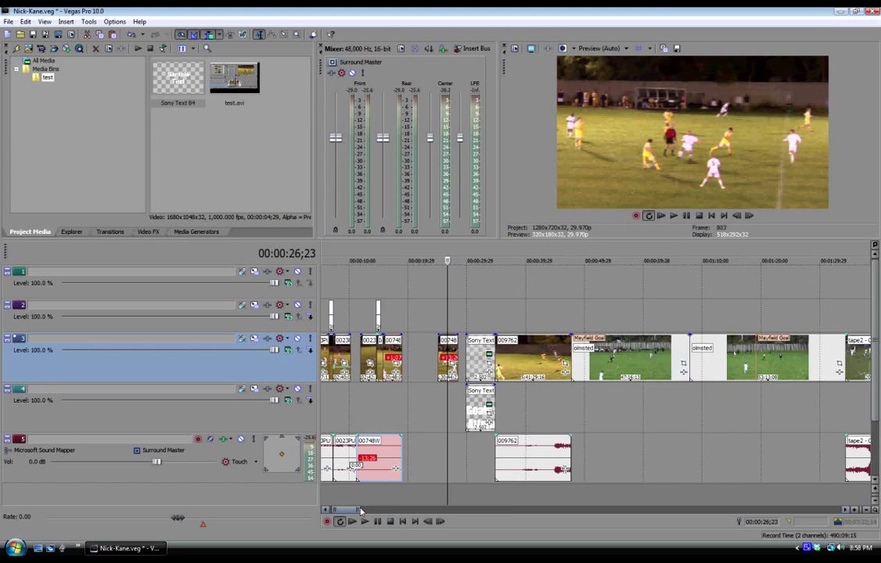
pyautogui.moveTo(358, 510); pyautogui.dragTo(347, 511)
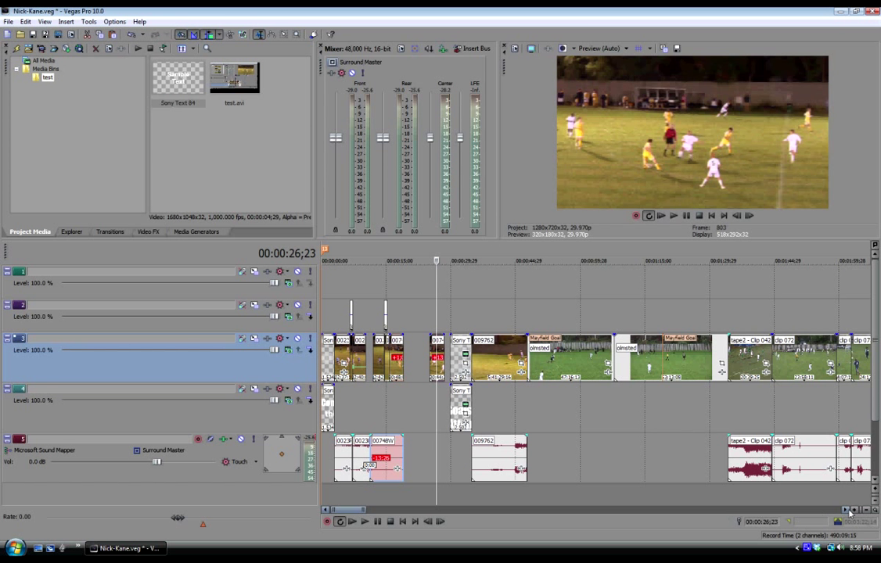
pyautogui.moveTo(850, 510); pyautogui.dragTo(497, 488)
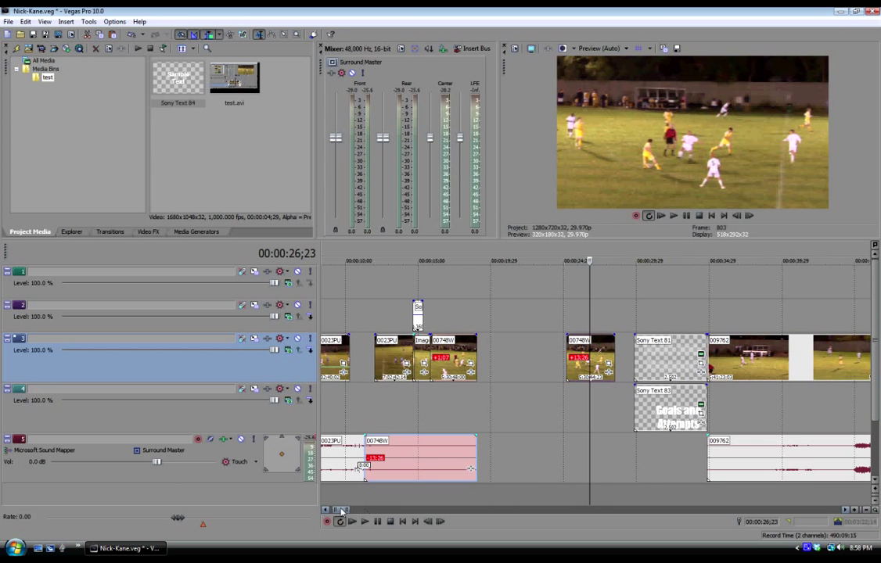
pyautogui.moveTo(342, 510); pyautogui.dragTo(335, 512)
pyautogui.click(348, 306)
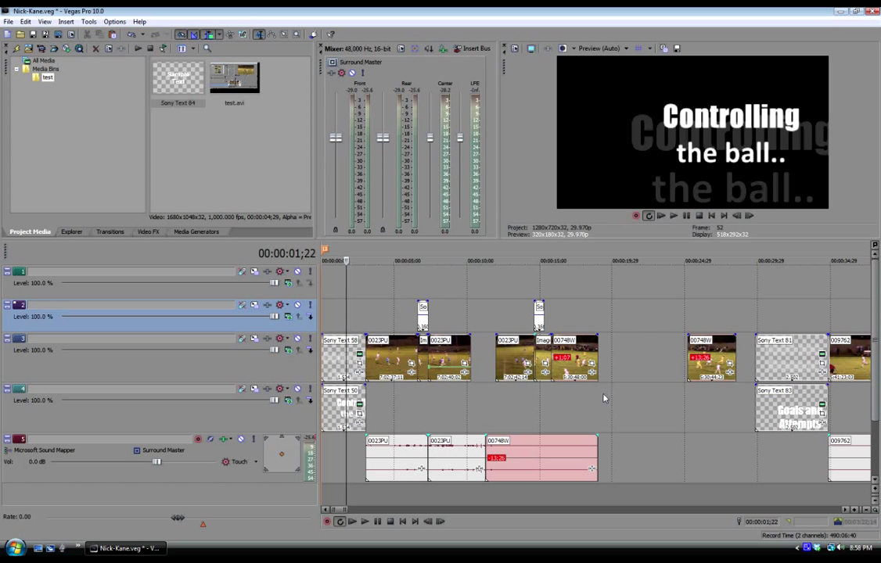
# - Play back the timeline from the 'Controlling the ball' title, then again from 00:00:12;25
pyautogui.click(395, 400)
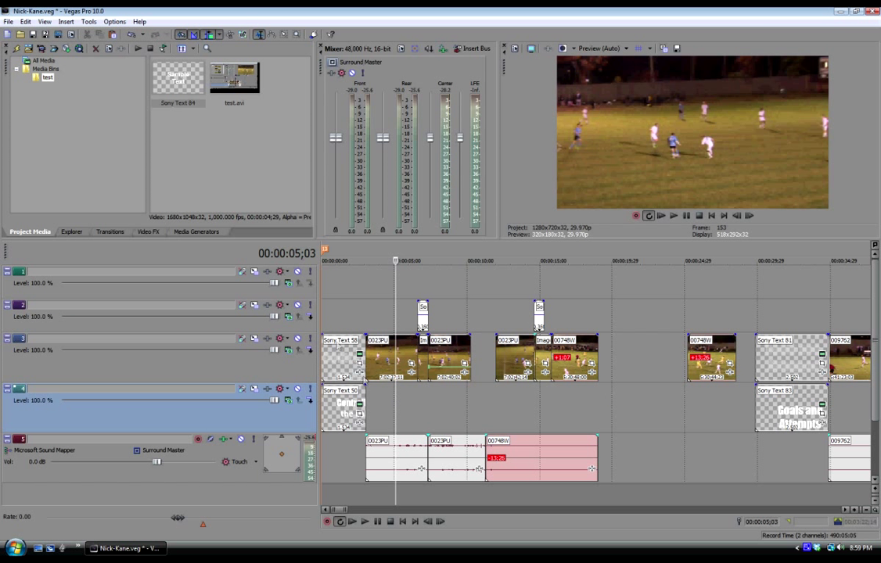
pyautogui.click(339, 303)
pyautogui.press('space')
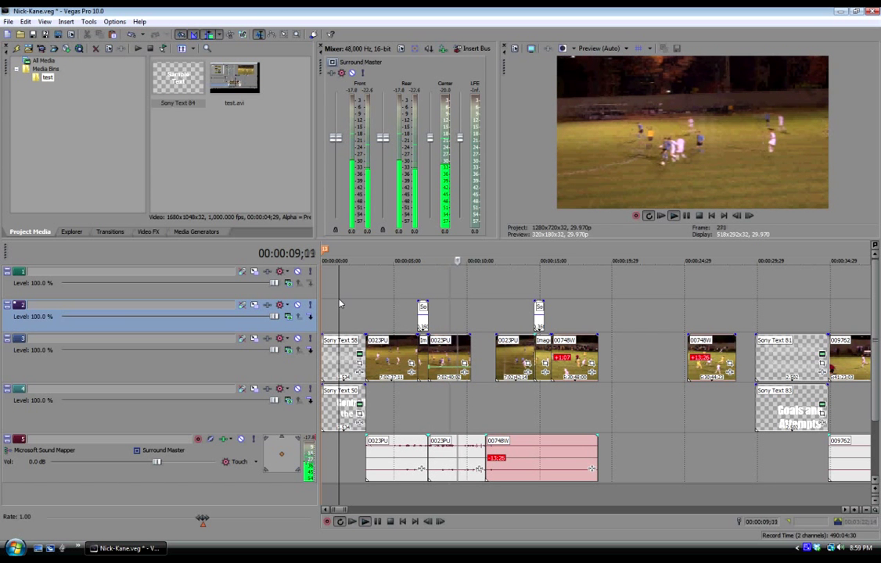
pyautogui.press('Return')
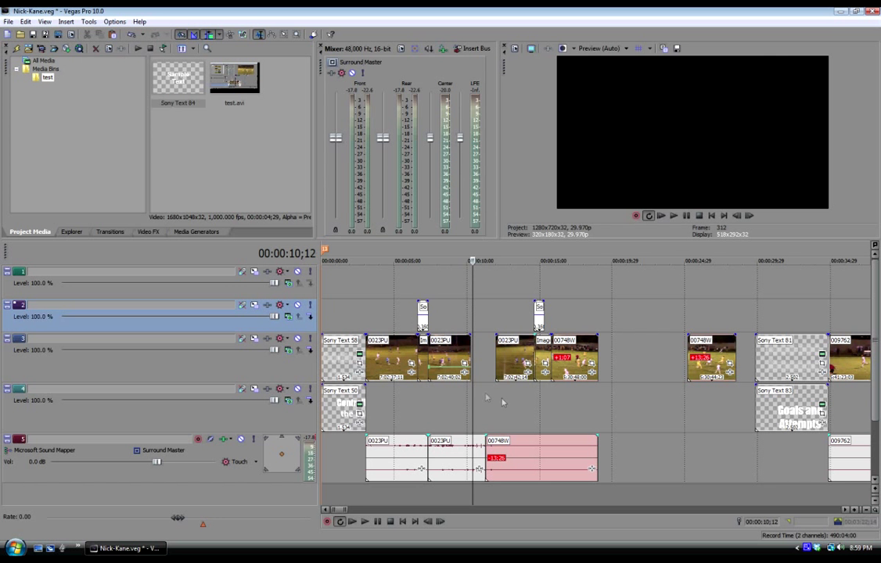
pyautogui.click(507, 404)
pyautogui.press('Return')
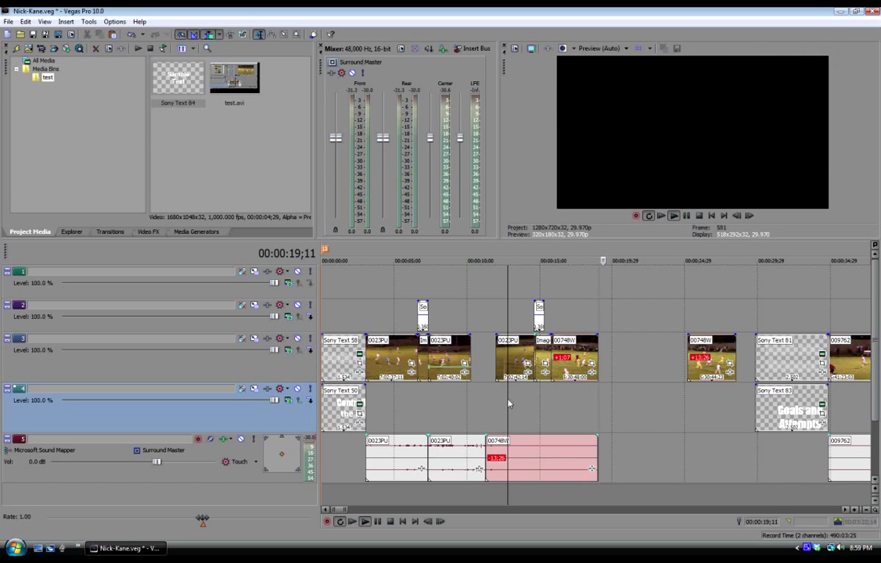
pyautogui.press('Return')
# - Park the playhead at 00:00:14;22 on the game frame with the triangle highlight
pyautogui.moveTo(342, 510); pyautogui.dragTo(342, 511)
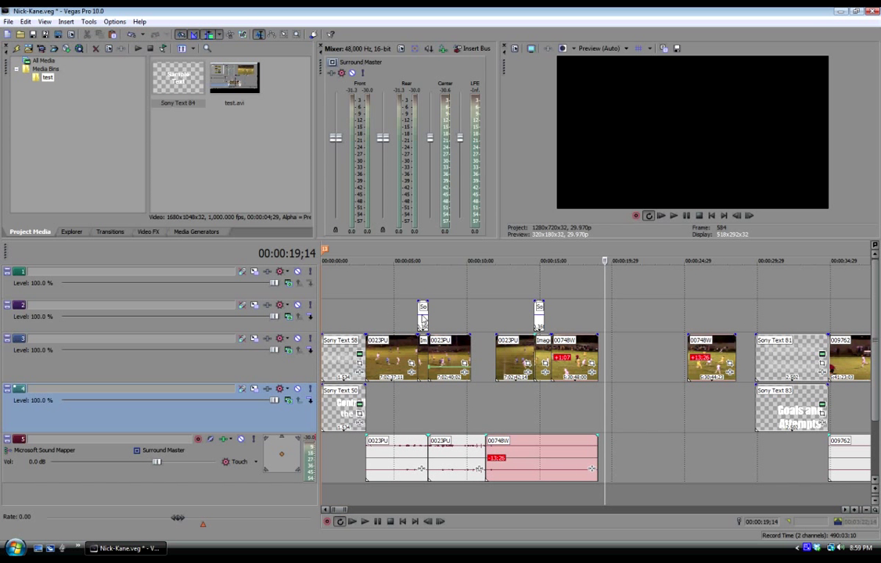
pyautogui.click(423, 282)
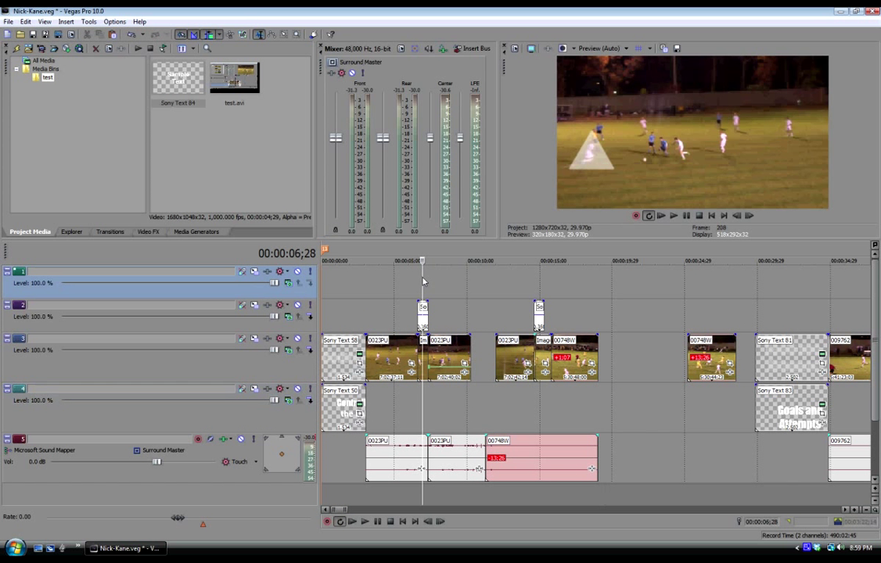
pyautogui.click(540, 292)
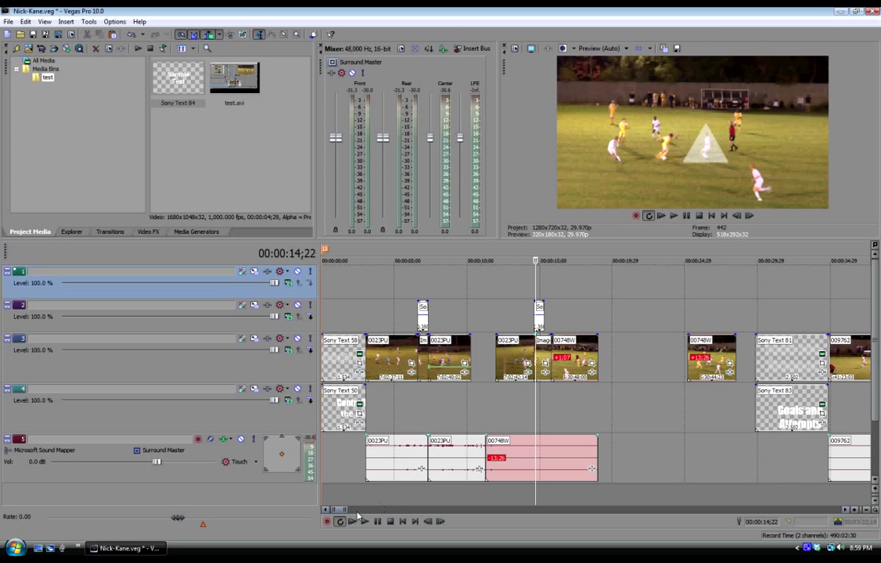
pyautogui.scroll(-2, 485, 431)
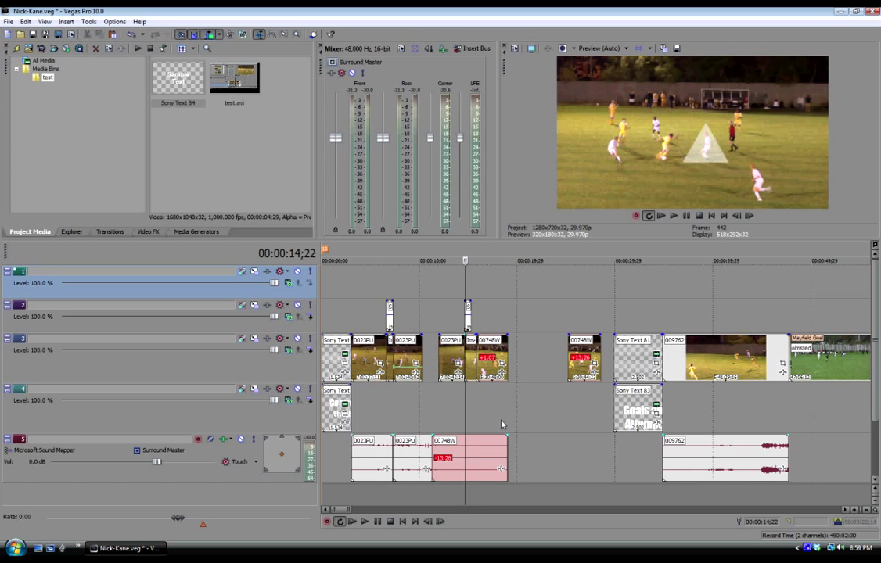
# - Preview the 00748W clip, delete it with its audio, then undo the deletion
pyautogui.click(635, 456)
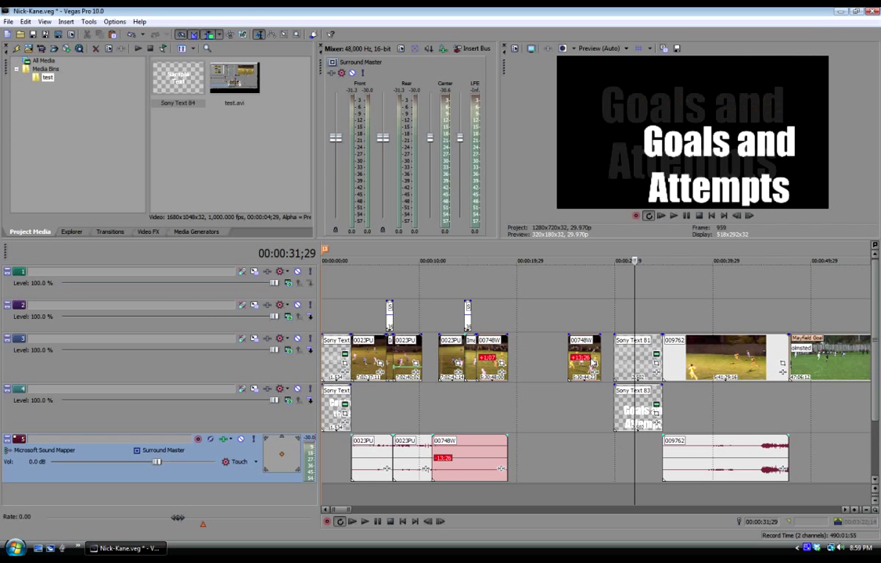
pyautogui.click(575, 346)
pyautogui.press('space')
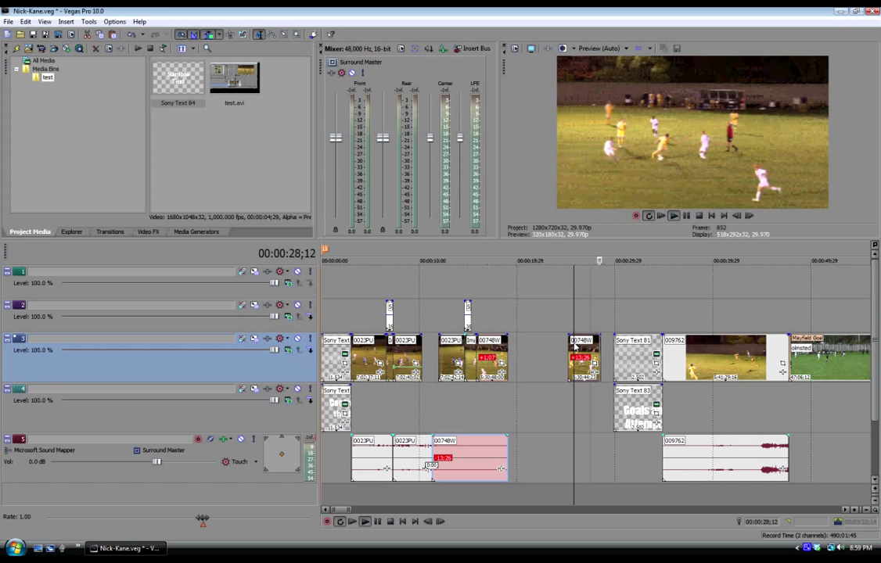
pyautogui.press('space')
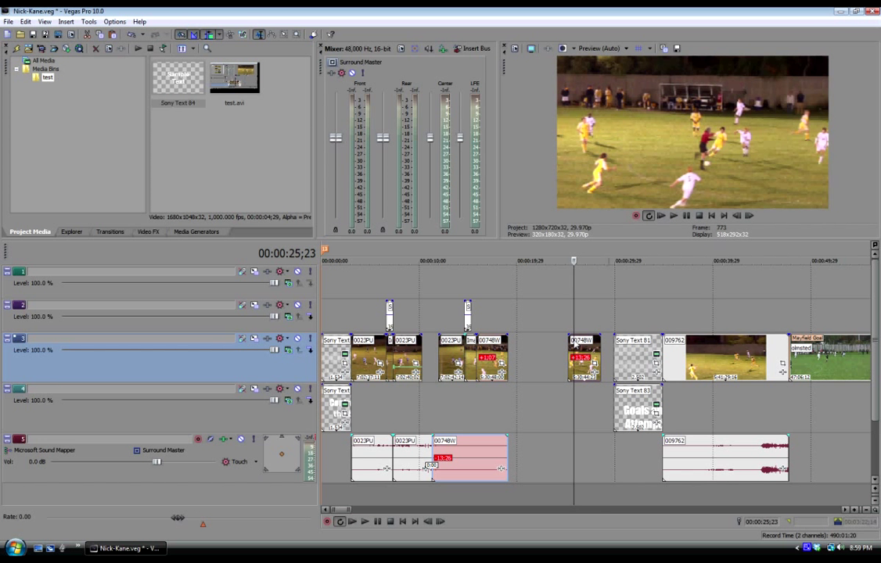
pyautogui.press('Delete')
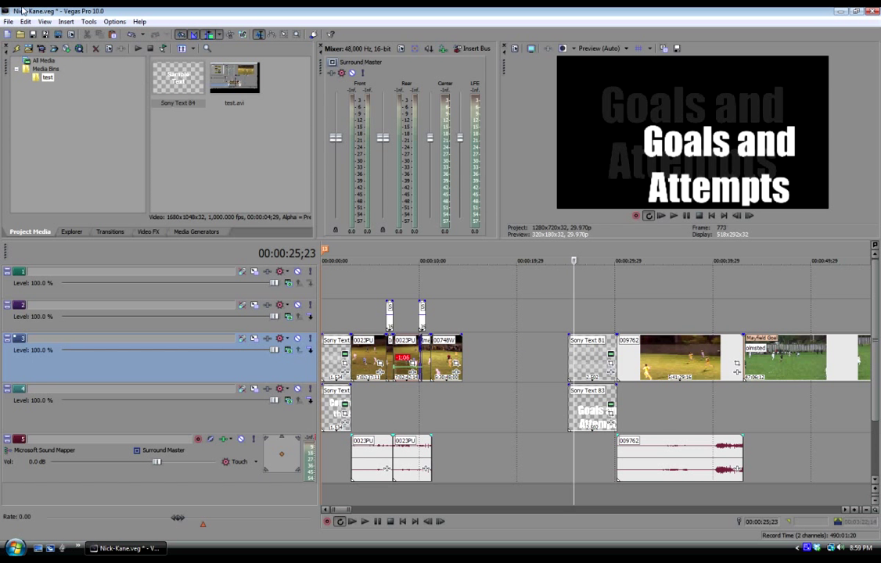
pyautogui.click(26, 21)
pyautogui.click(43, 29)
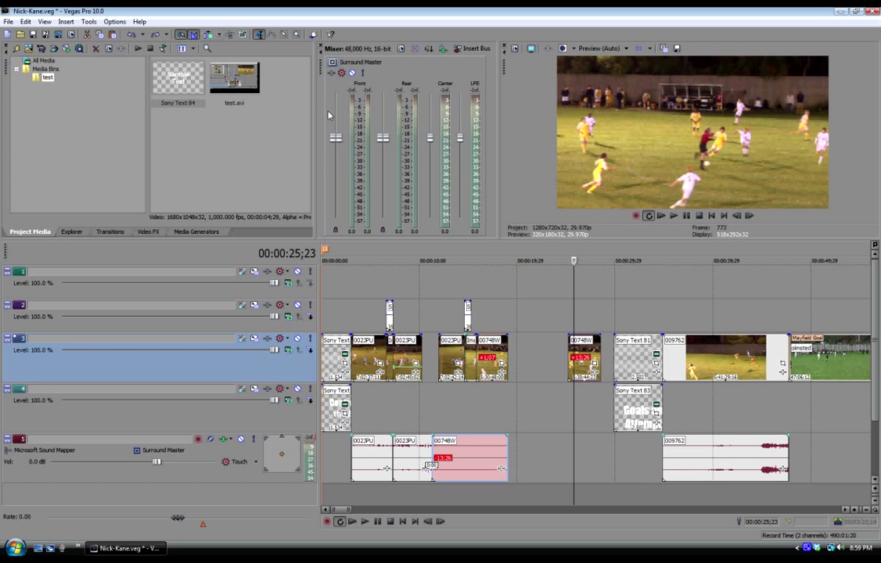
# - Reselect the 00748W clip and delete it with its pink audio, leaving a gap near 00:00:25
pyautogui.click(581, 355)
pyautogui.press('Delete')
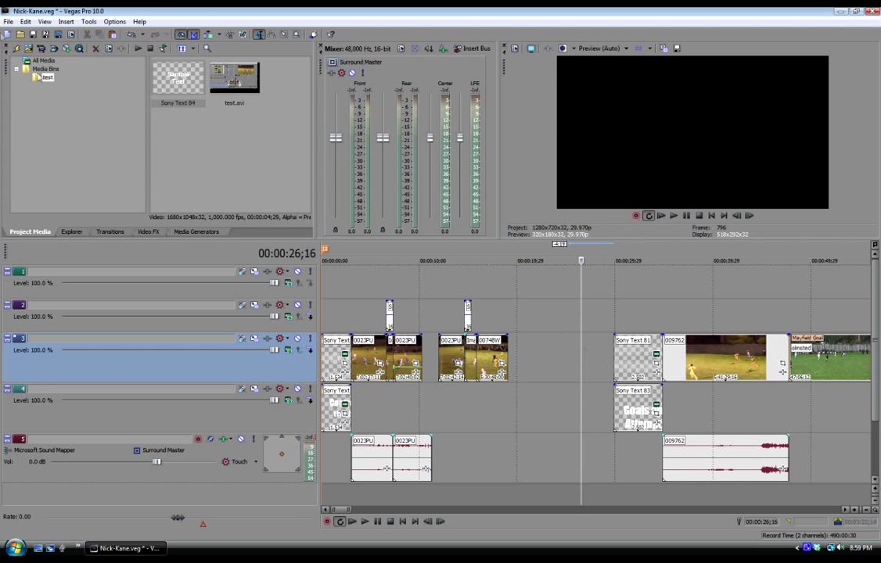
pyautogui.click(26, 21)
pyautogui.click(32, 36)
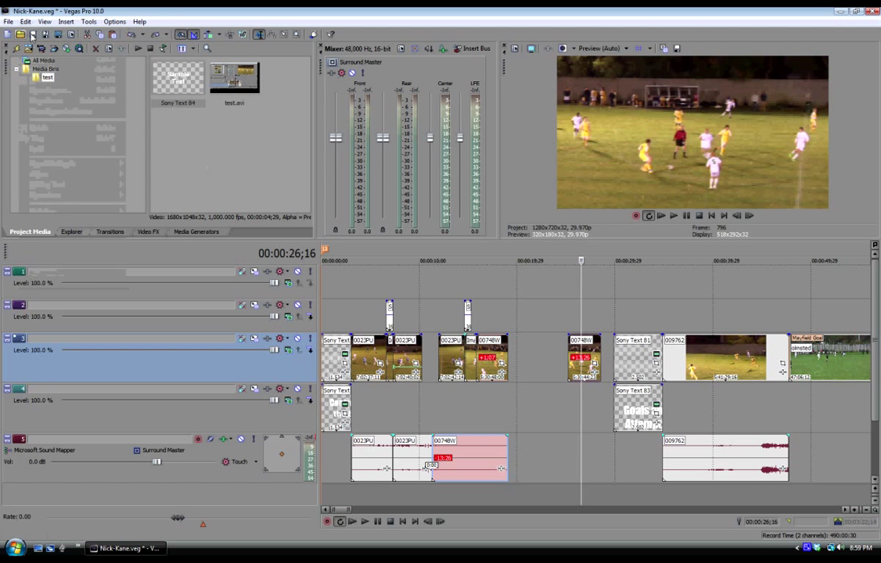
pyautogui.click(514, 412)
pyautogui.click(583, 351)
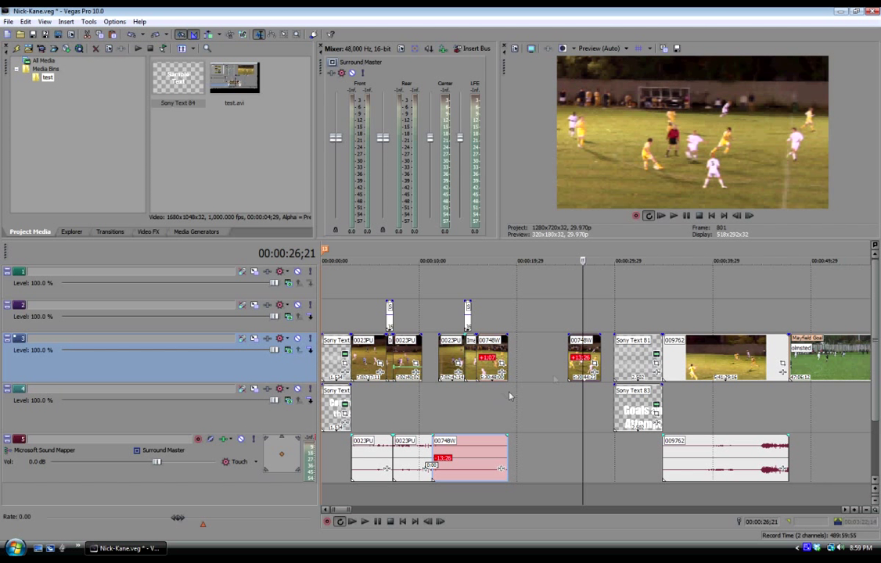
pyautogui.press('Left')
pyautogui.press('Left')
pyautogui.press('Left')
pyautogui.press('Left')
pyautogui.press('Left')
pyautogui.press('Left')
pyautogui.press('Left')
pyautogui.press('Left')
pyautogui.press('Left')
pyautogui.press('Left')
pyautogui.press('Left')
pyautogui.press('Left')
pyautogui.press('Left')
pyautogui.press('Left')
pyautogui.press('Left')
pyautogui.press('Left')
pyautogui.press('Left')
pyautogui.press('Left')
pyautogui.press('Left')
pyautogui.press('Left')
pyautogui.press('Delete')
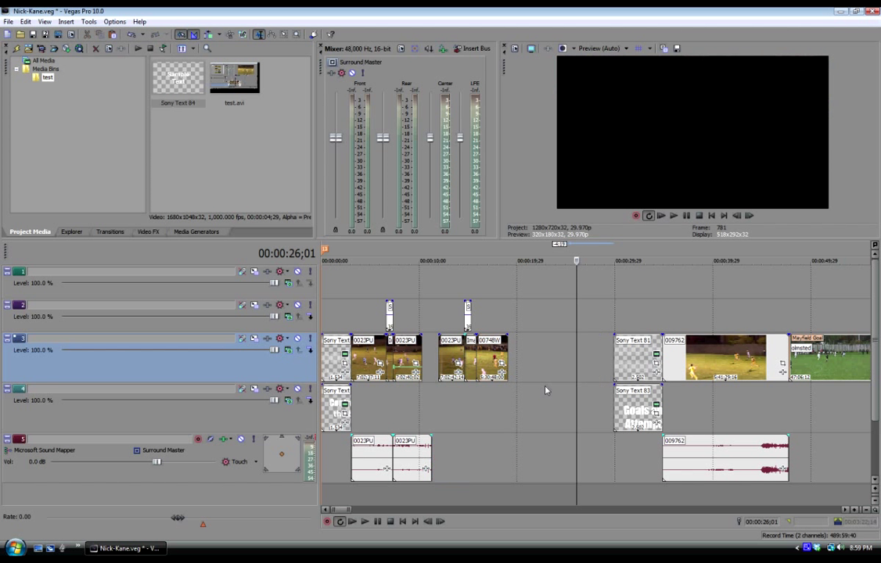
# - Drag the Goals and Attempts titles and later clips left into the gap, then play from the opening title
pyautogui.click(484, 415)
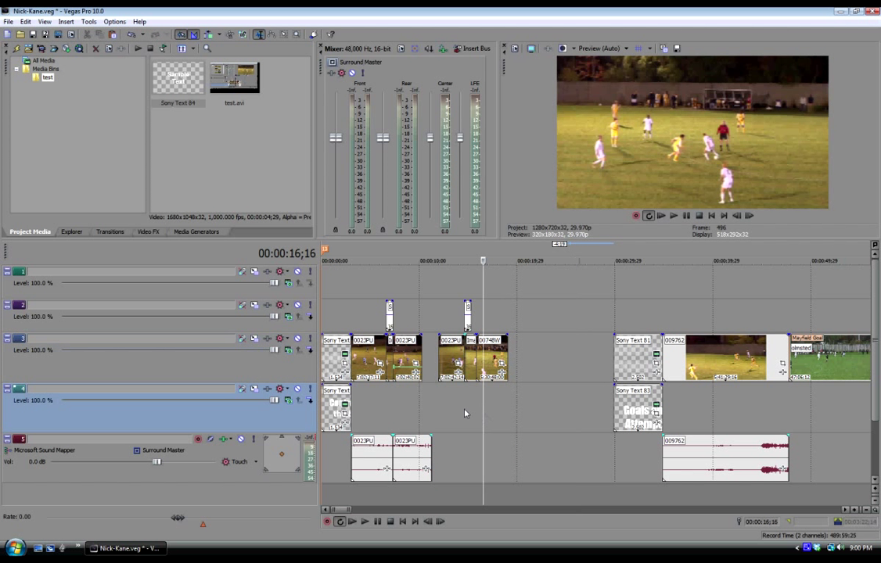
pyautogui.click(466, 413)
pyautogui.click(441, 403)
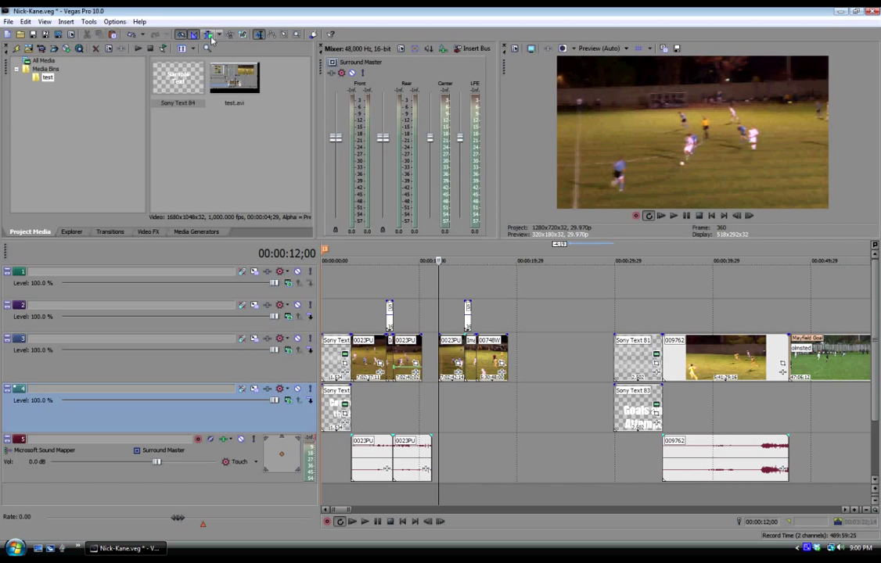
pyautogui.moveTo(627, 358); pyautogui.dragTo(521, 353)
pyautogui.click(507, 310)
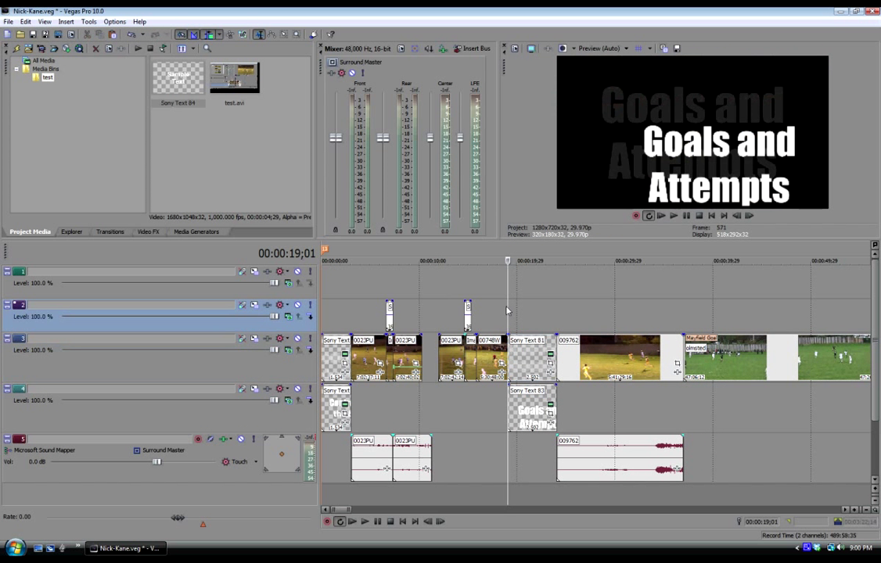
pyautogui.click(335, 309)
pyautogui.press('space')
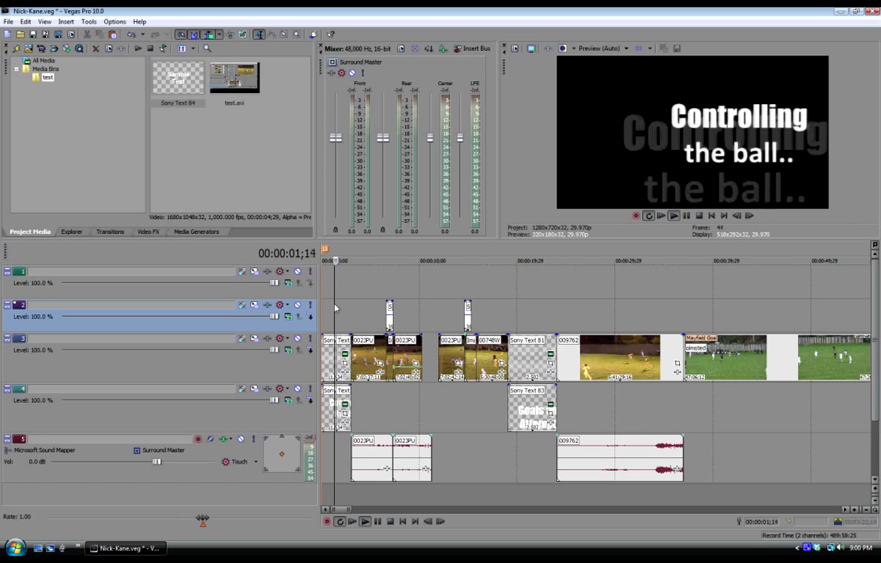
# - Copy the 'Controlling the ball' title event and paste its attributes onto the Goals and Attempts title
pyautogui.click(328, 313)
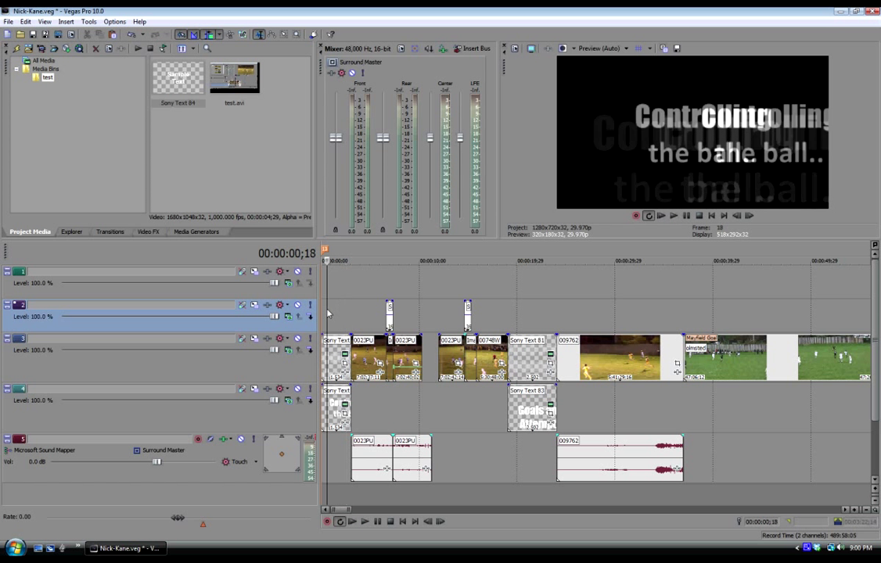
pyautogui.press('Return')
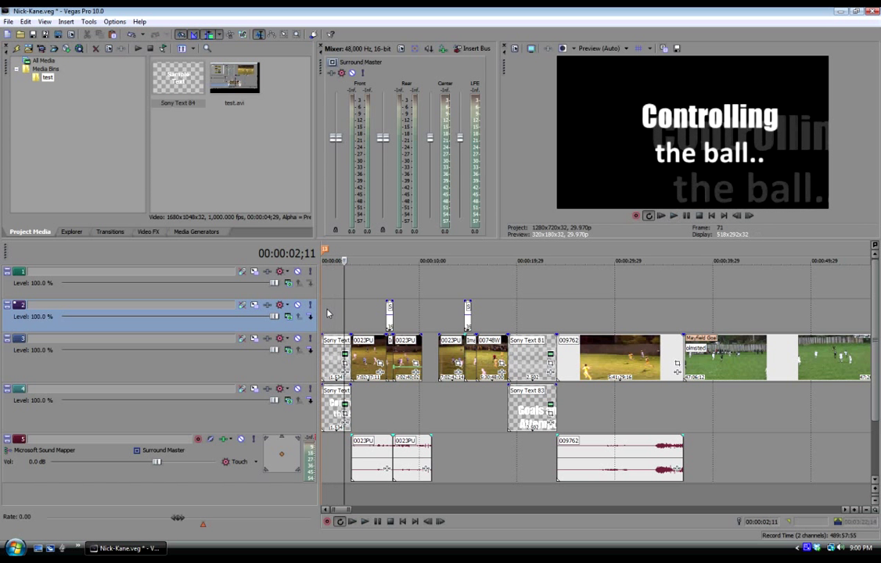
pyautogui.rightClick(335, 353)
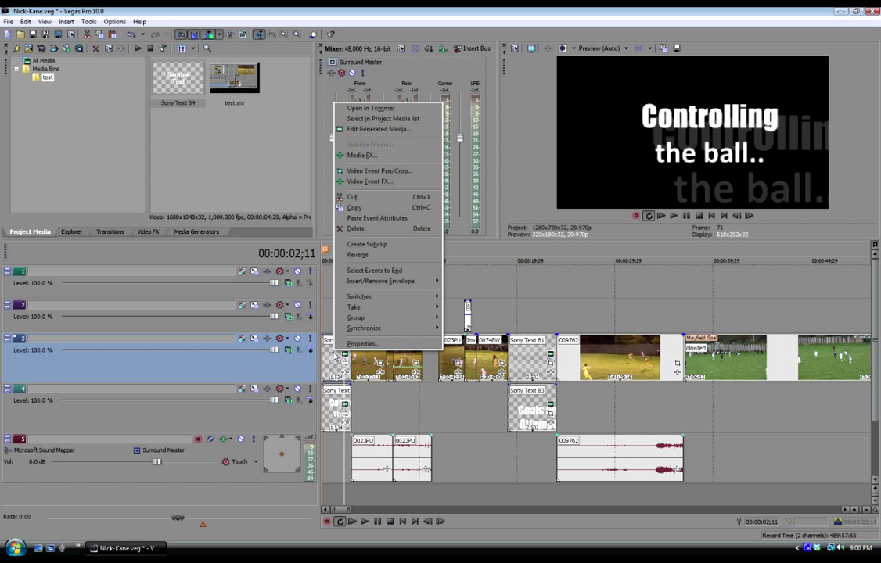
pyautogui.click(336, 373)
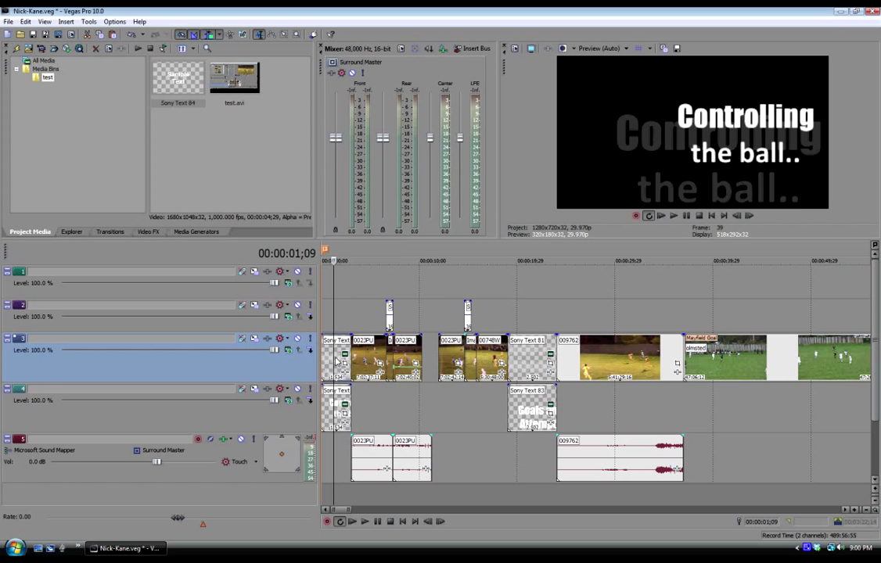
pyautogui.rightClick(338, 361)
pyautogui.click(371, 210)
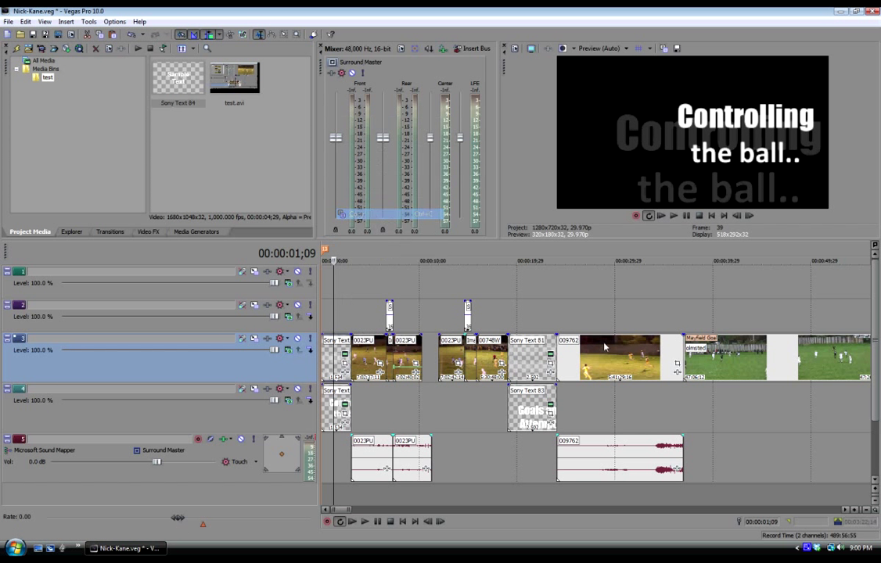
pyautogui.rightClick(539, 355)
pyautogui.click(572, 220)
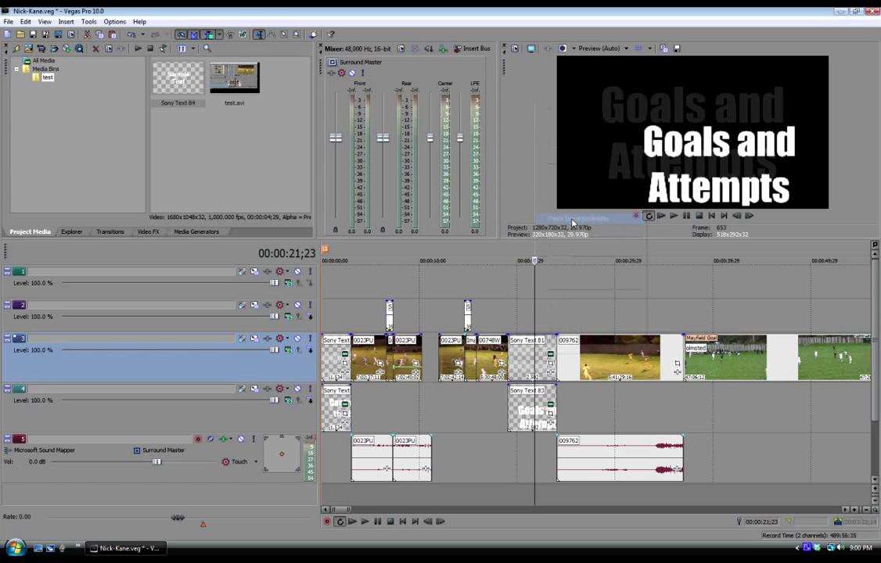
# - Preview the Goals and Attempts title, then replay the timeline from the beginning
pyautogui.click(522, 324)
pyautogui.press('space')
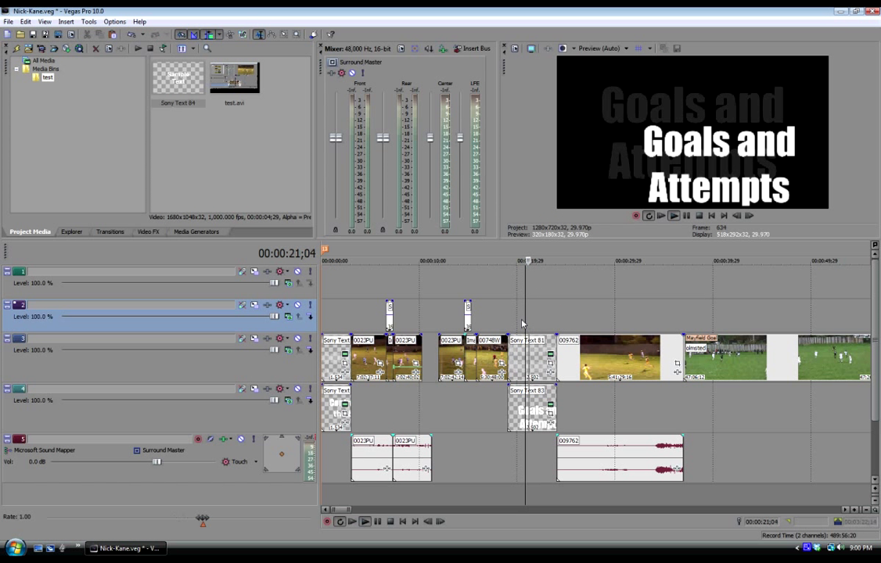
pyautogui.press('Return')
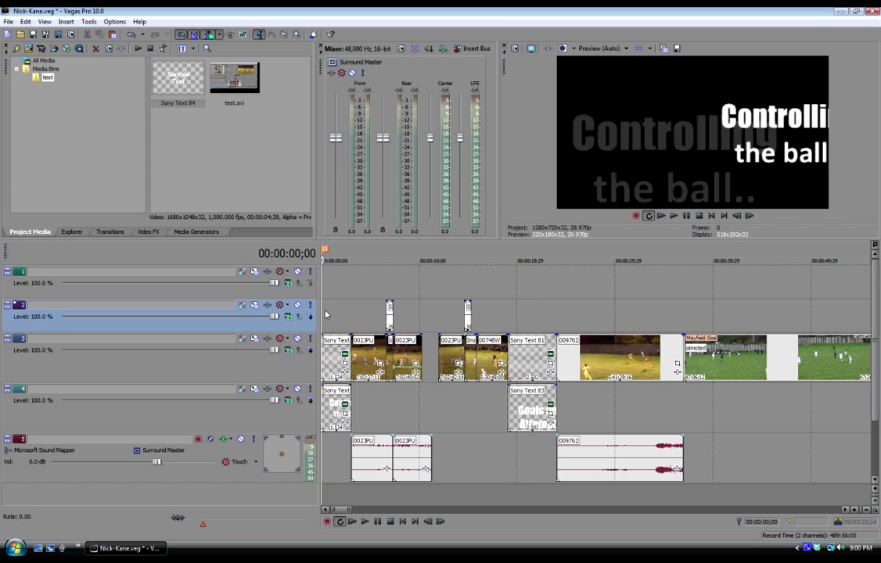
pyautogui.press('space')
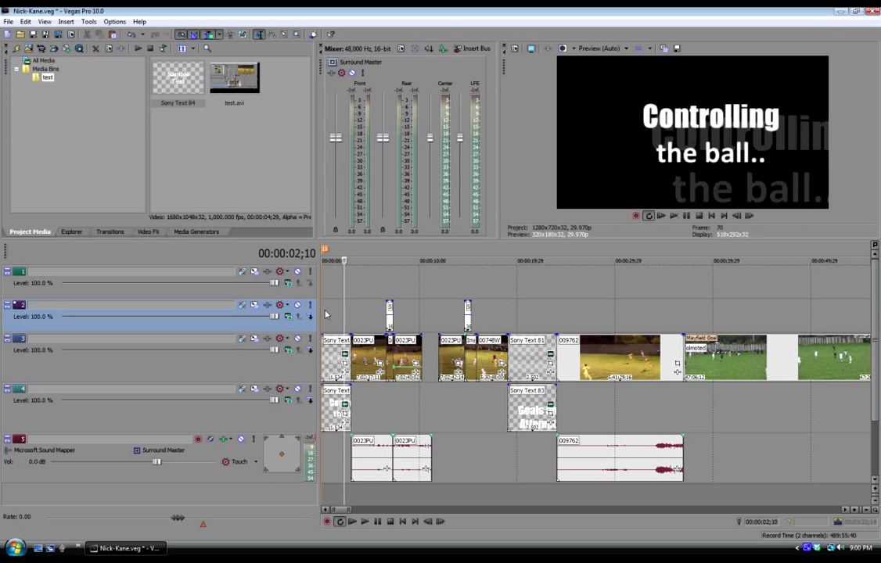
pyautogui.press('Home')
pyautogui.press('space')
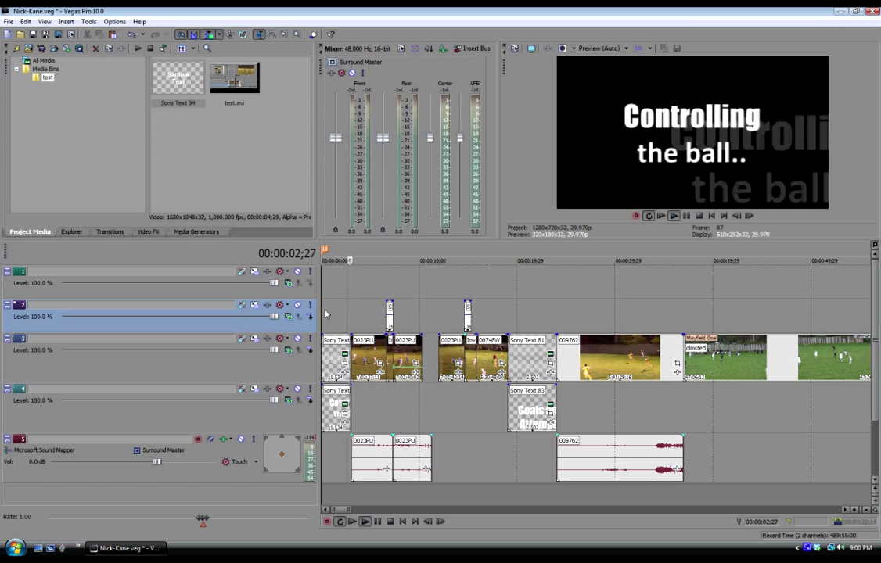
pyautogui.press('Return')
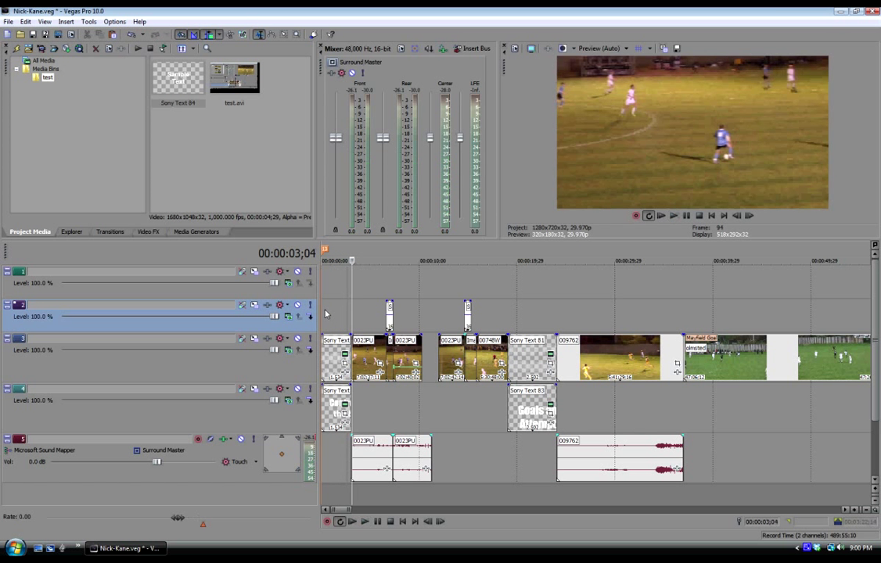
pyautogui.click(551, 356)
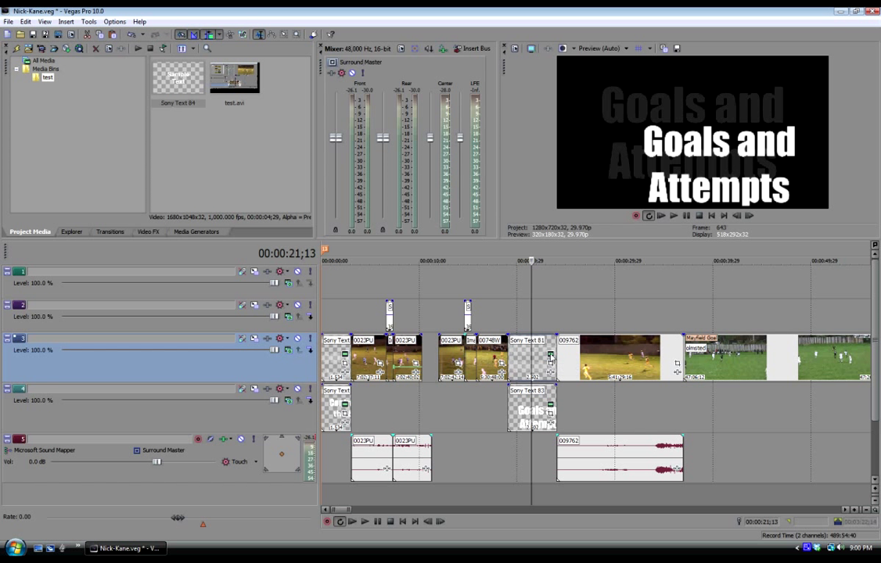
pyautogui.click(551, 356)
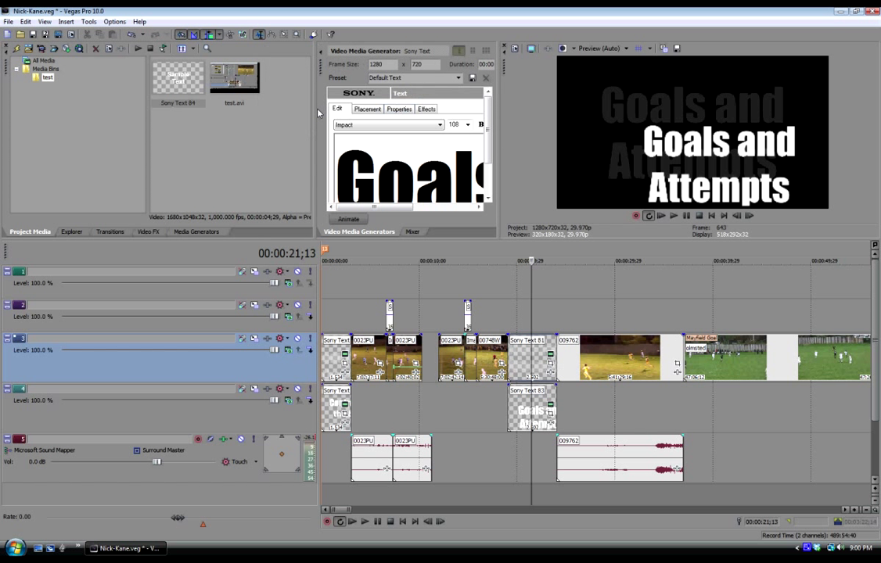
pyautogui.moveTo(315, 108); pyautogui.dragTo(213, 110)
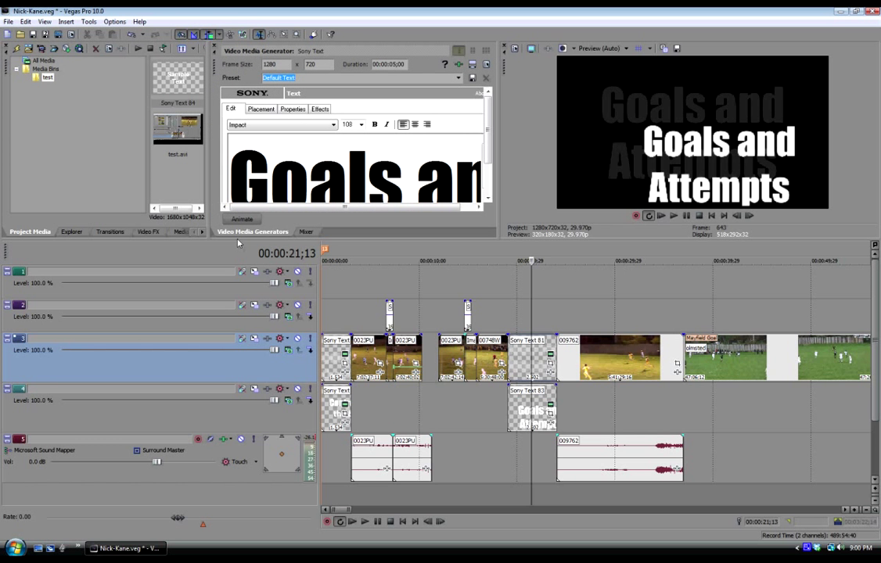
pyautogui.moveTo(240, 242); pyautogui.dragTo(238, 355)
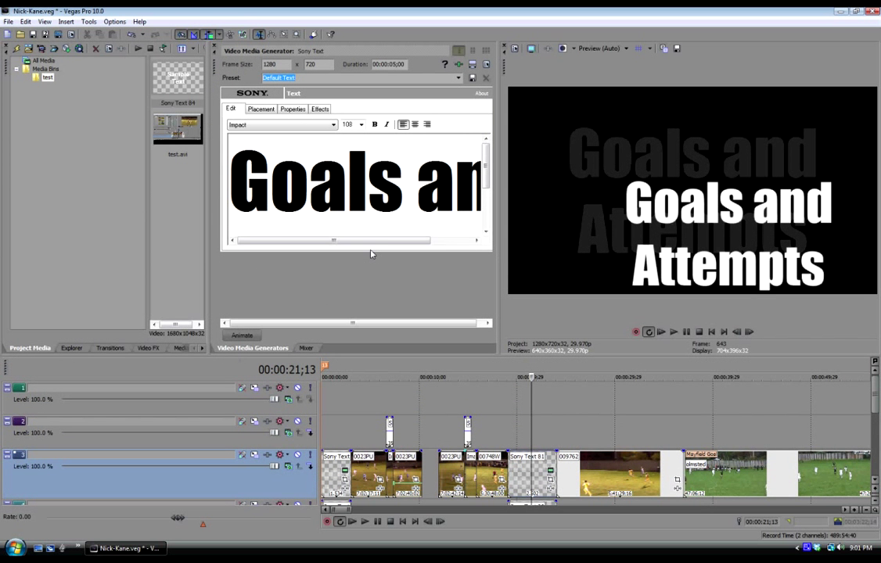
pyautogui.click(262, 109)
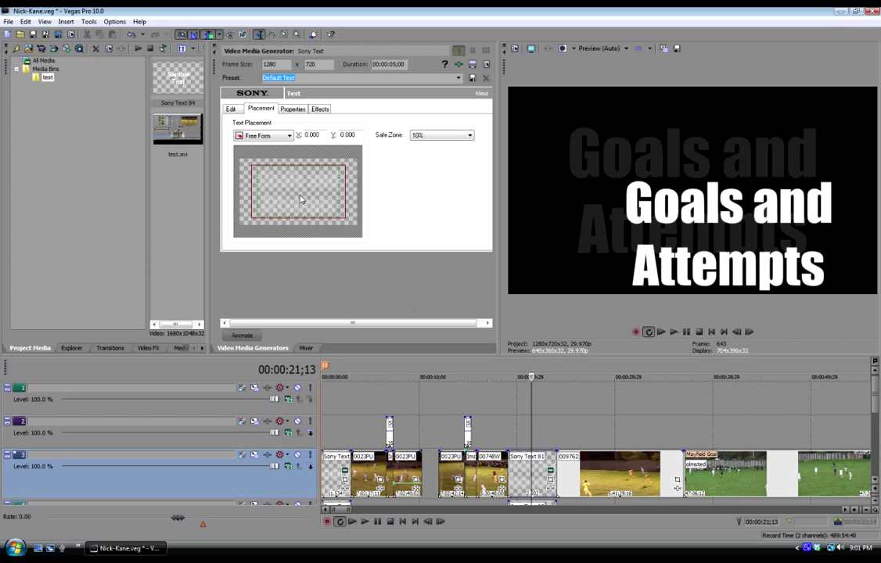
pyautogui.moveTo(300, 196); pyautogui.dragTo(269, 189)
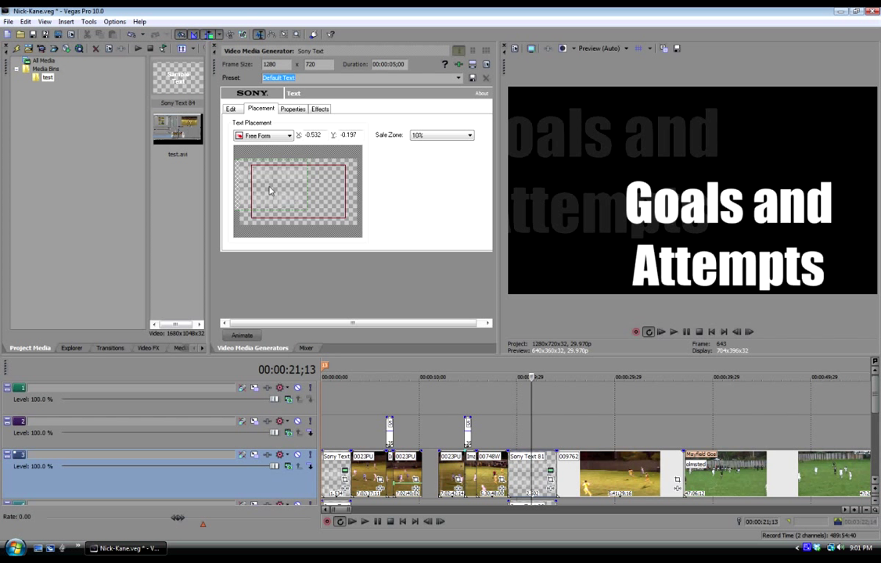
pyautogui.click(230, 111)
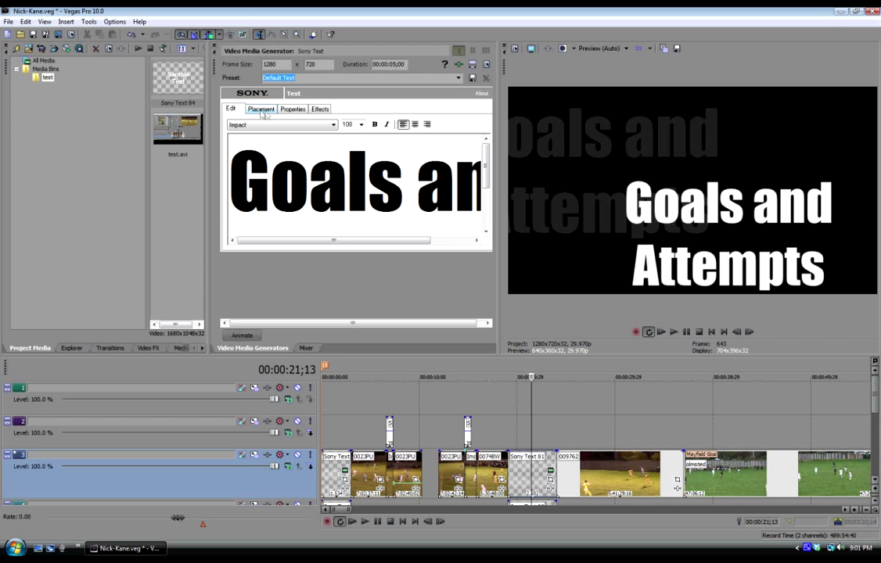
pyautogui.click(291, 110)
pyautogui.click(319, 109)
pyautogui.click(289, 109)
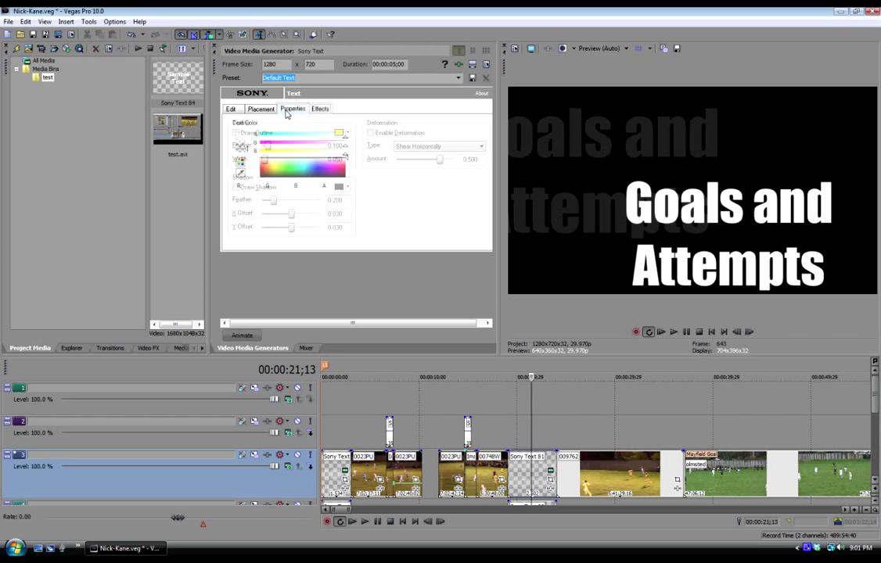
pyautogui.click(262, 110)
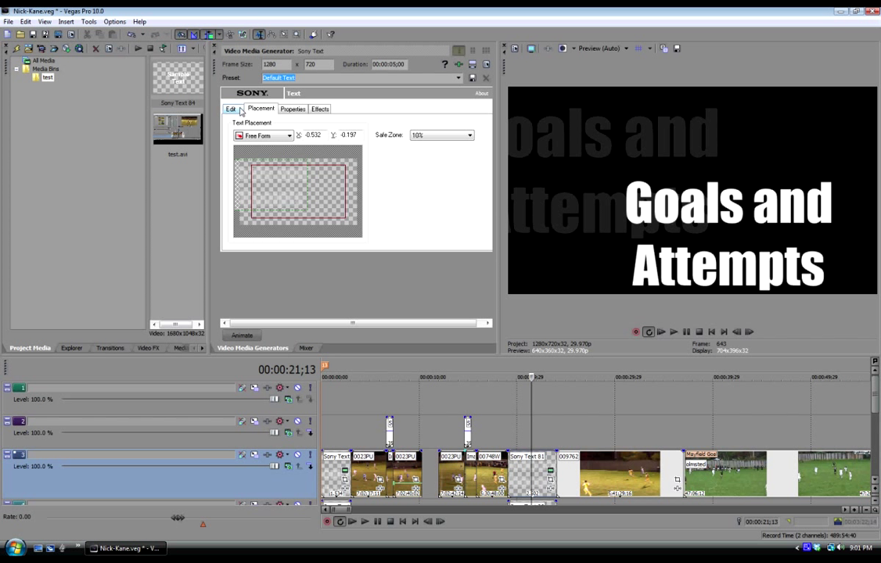
pyautogui.click(231, 110)
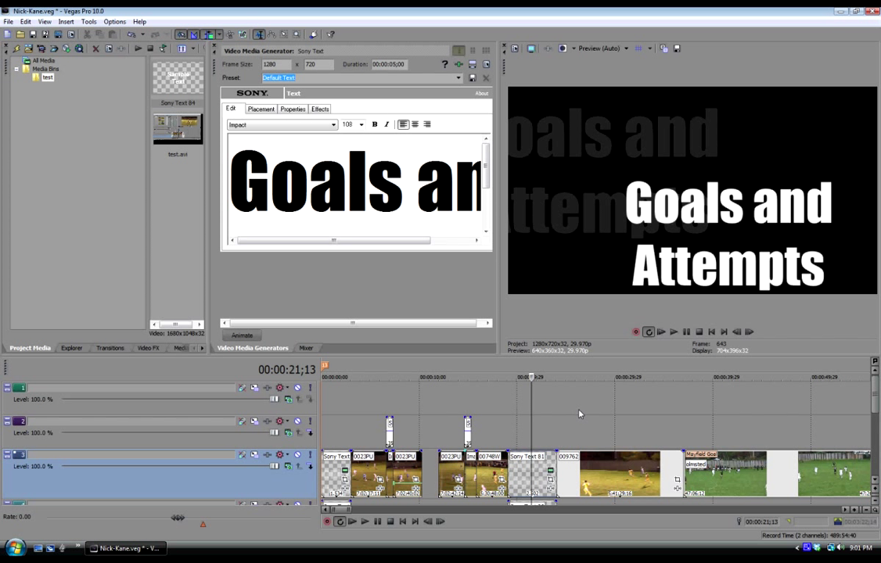
pyautogui.scroll(-2, 877, 407)
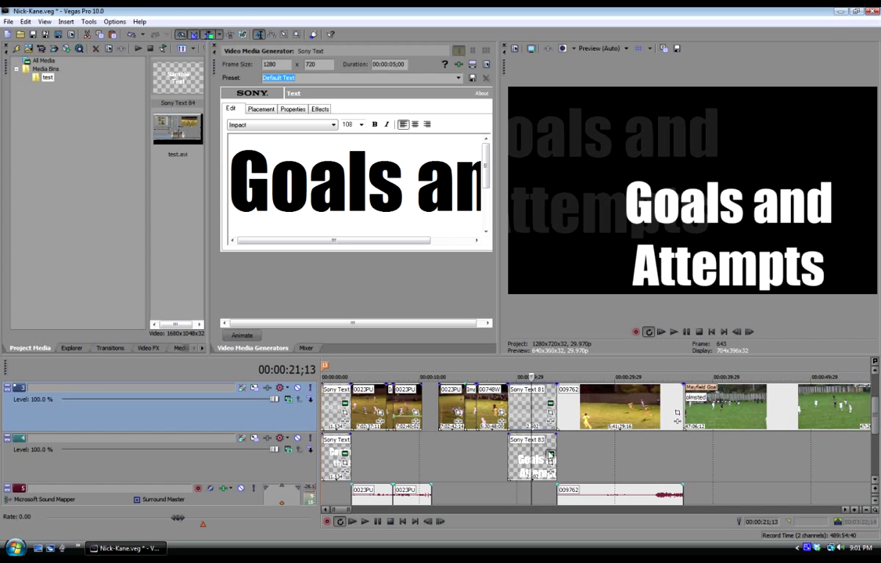
# - Drag the Goals and Attempts text up and left to X -1.162, Y 0.150, mostly off-frame
pyautogui.click(262, 110)
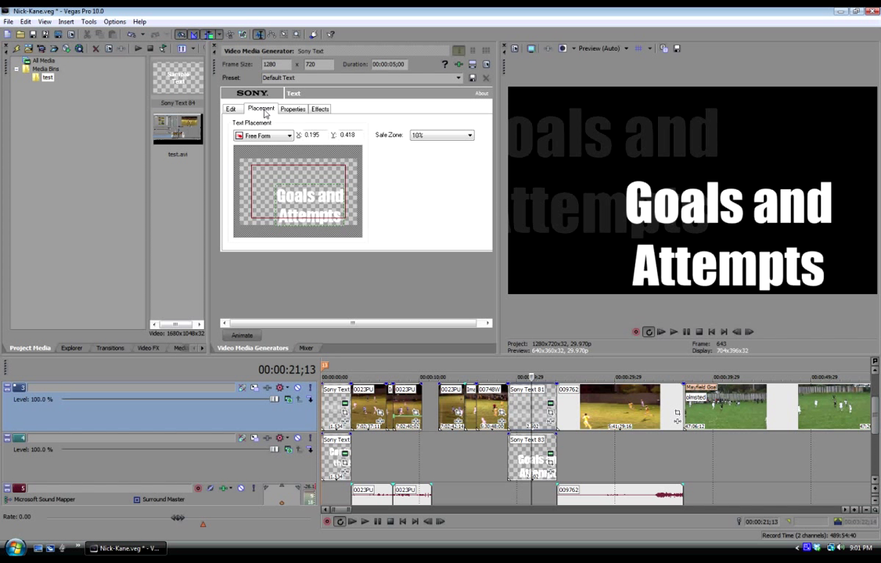
pyautogui.moveTo(313, 207); pyautogui.dragTo(311, 200)
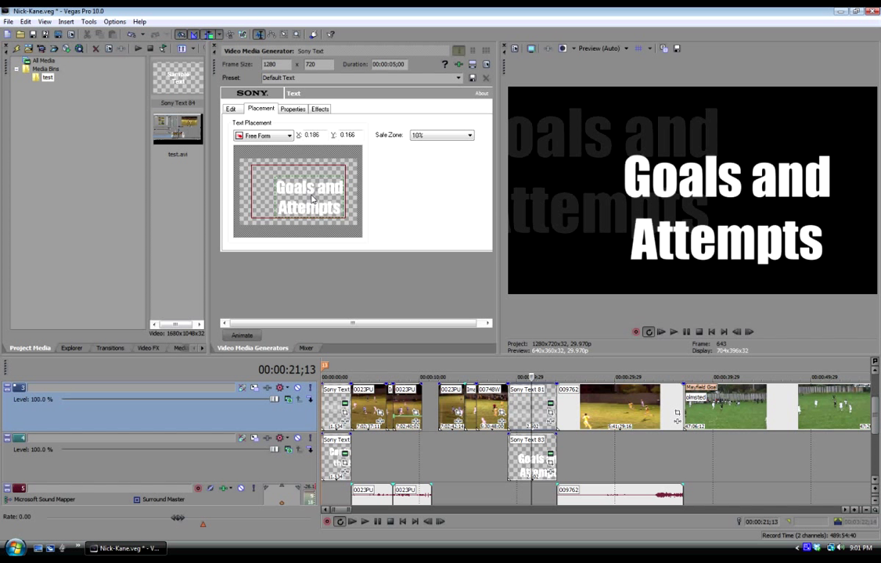
pyautogui.moveTo(312, 200); pyautogui.dragTo(287, 201)
pyautogui.click(332, 414)
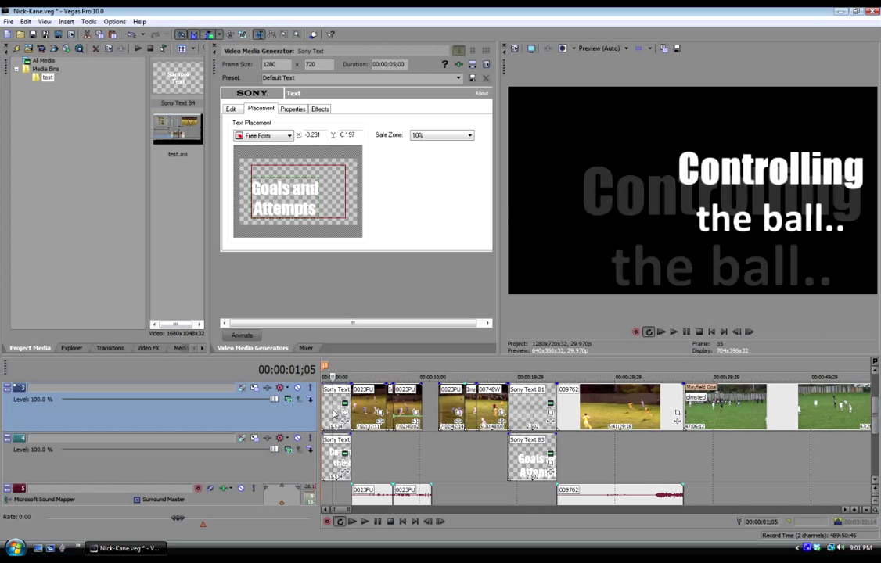
pyautogui.press('space')
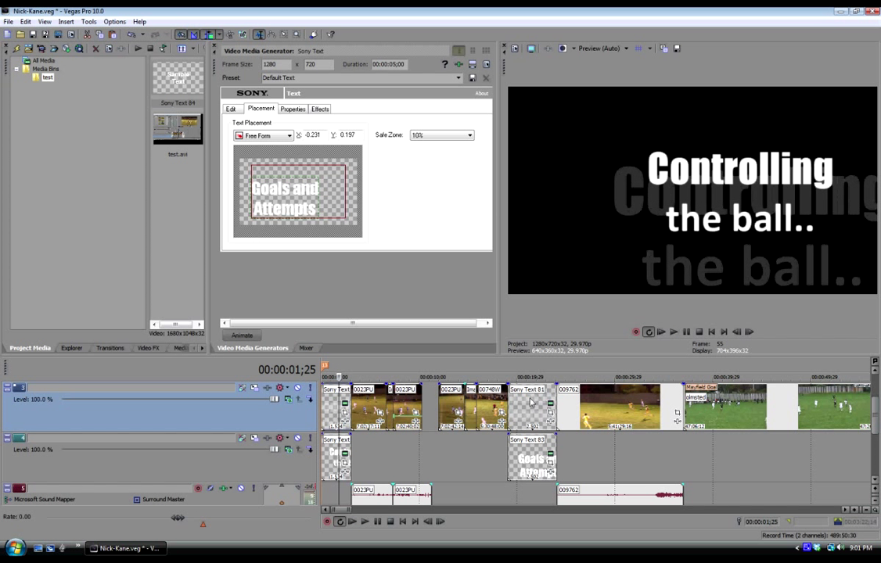
pyautogui.click(516, 461)
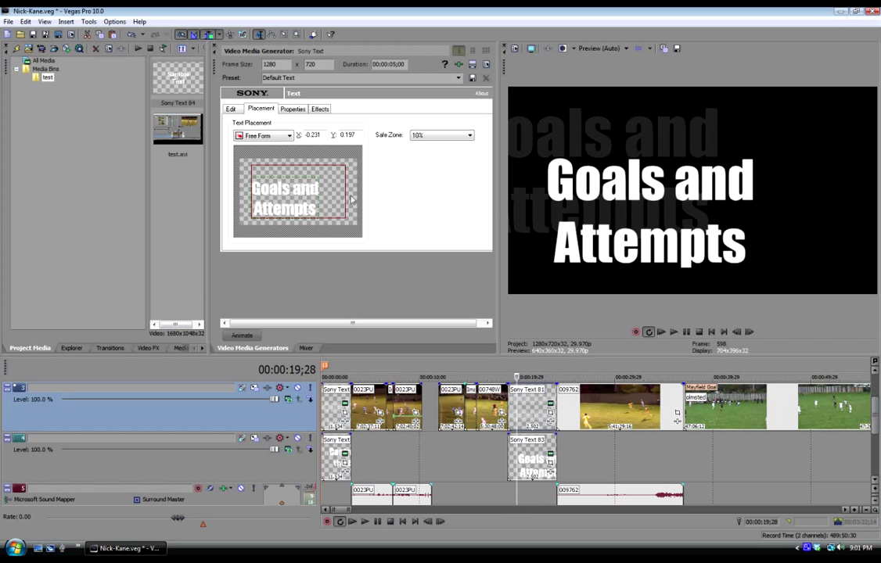
pyautogui.moveTo(255, 184); pyautogui.dragTo(232, 202)
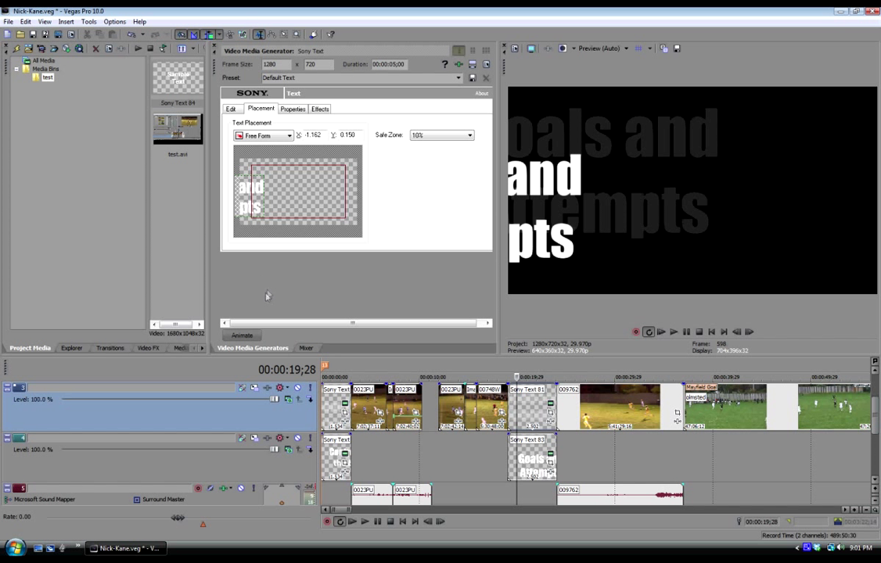
# - Add an end keyframe on the title's Text track and move the text right to X 1.100, Y 0.150
pyautogui.click(239, 336)
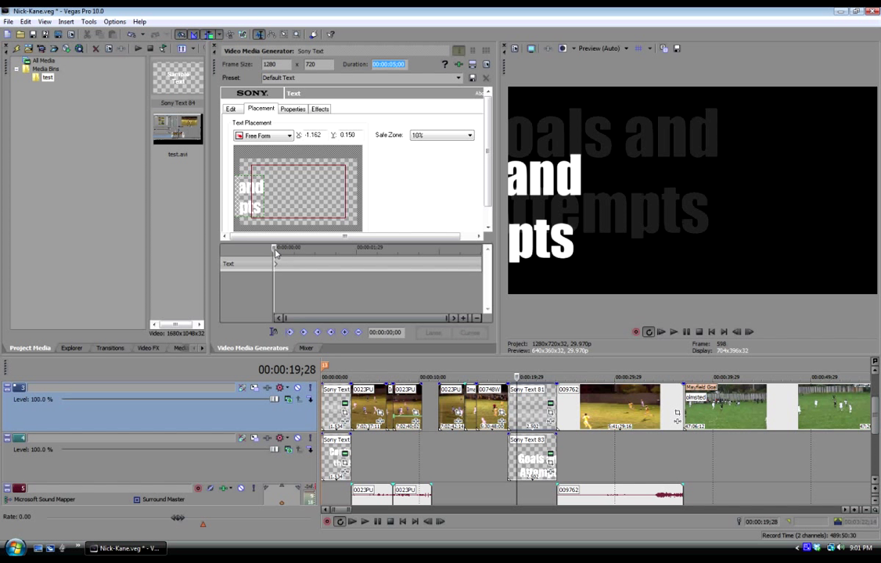
pyautogui.moveTo(275, 251); pyautogui.dragTo(478, 267)
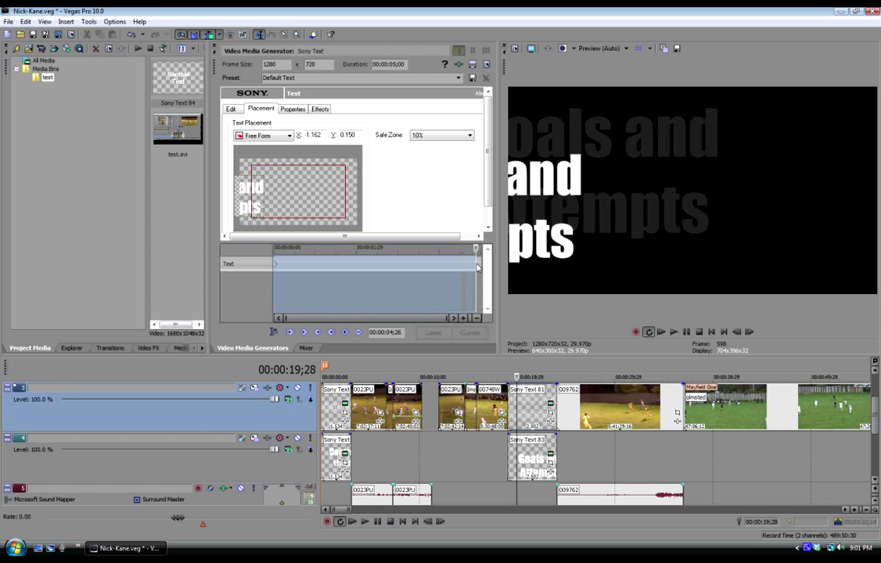
pyautogui.doubleClick(479, 265)
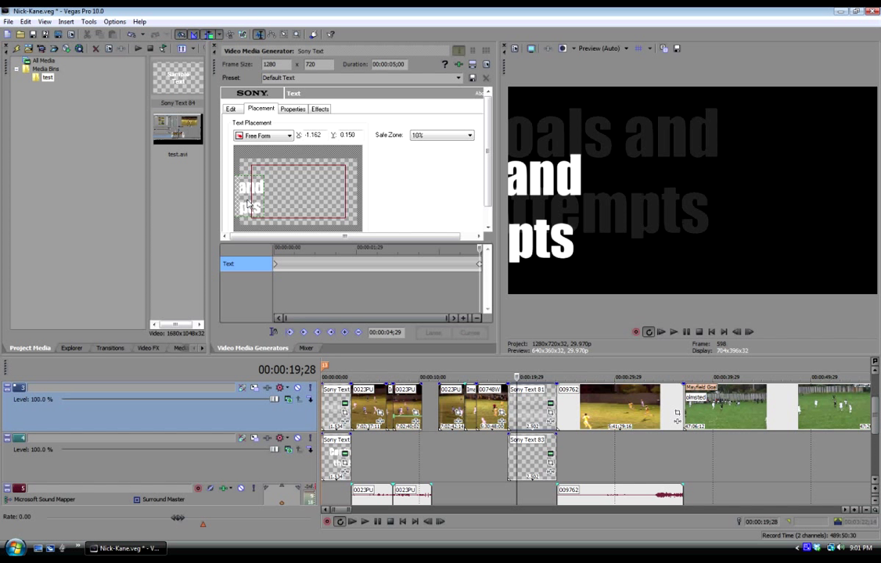
pyautogui.press('Right')
pyautogui.press('Right')
pyautogui.press('Right')
pyautogui.press('Right')
pyautogui.press('Right')
pyautogui.press('Right')
pyautogui.press('Right')
pyautogui.press('Right')
pyautogui.press('Right')
pyautogui.press('Right')
pyautogui.press('Right')
pyautogui.press('Right')
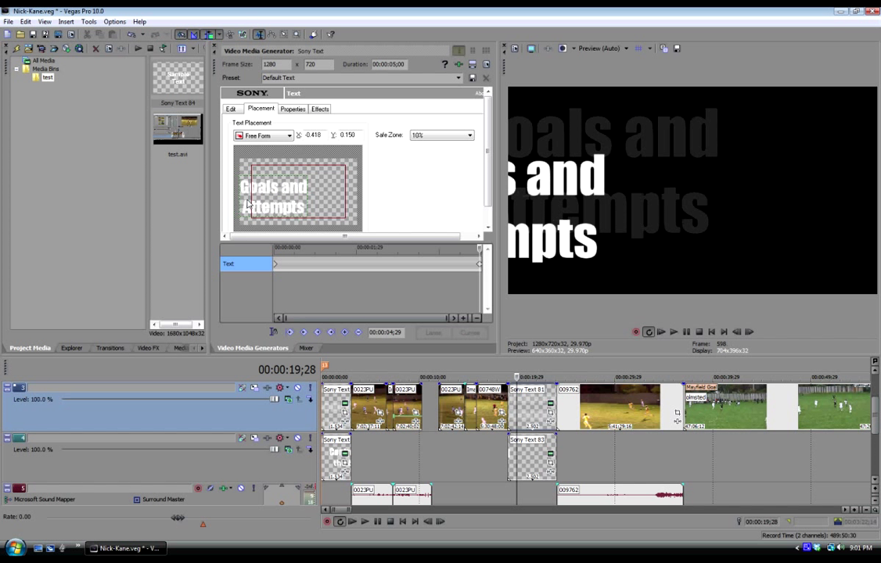
pyautogui.press('Right')
pyautogui.press('Right')
pyautogui.press('Right')
pyautogui.press('Right')
pyautogui.press('Right')
pyautogui.press('Right')
pyautogui.press('Right')
pyautogui.press('Right')
pyautogui.press('Right')
pyautogui.press('Right')
pyautogui.press('Right')
pyautogui.press('Right')
pyautogui.press('Right')
pyautogui.press('Right')
pyautogui.press('Right')
pyautogui.press('Right')
pyautogui.press('Right')
pyautogui.press('Right')
pyautogui.press('Right')
pyautogui.press('Right')
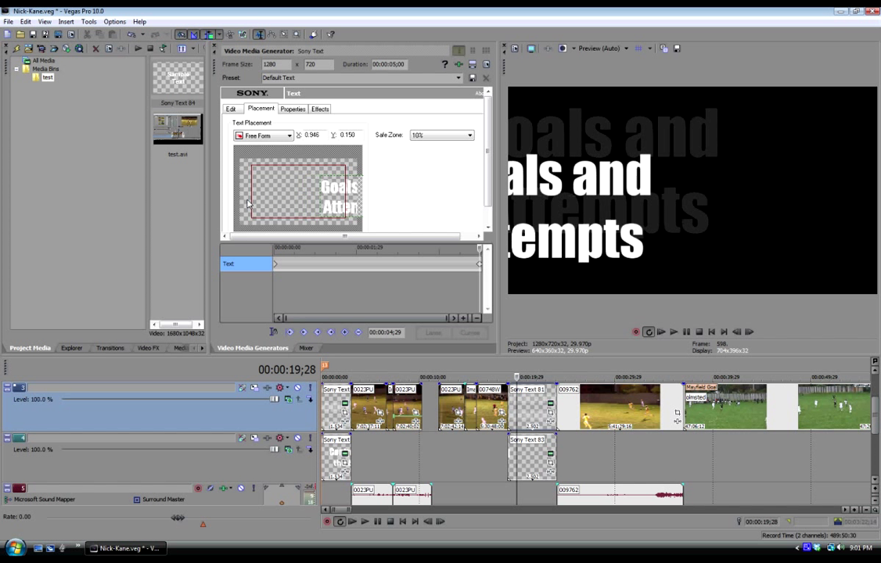
pyautogui.press('Right')
pyautogui.press('Right')
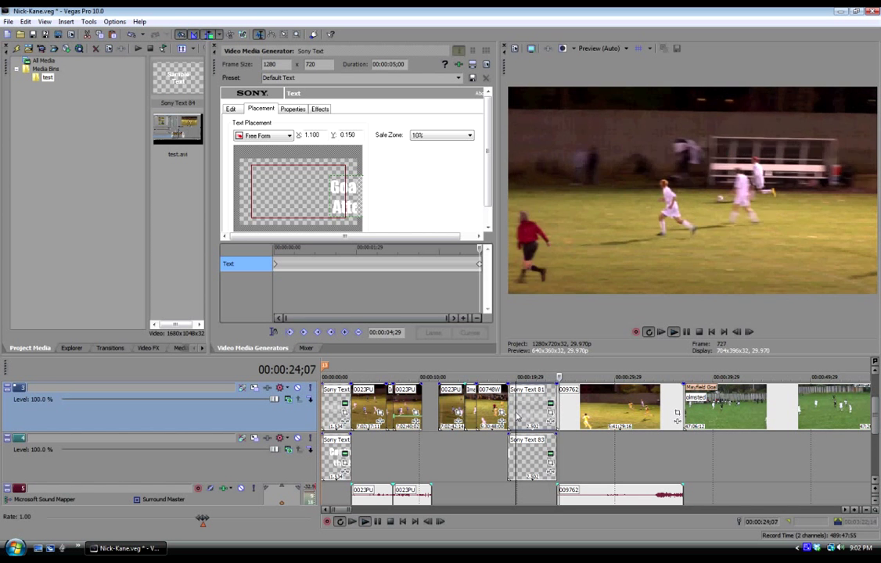
# - Replay the sliding Goals and Attempts title and check its placement settings
pyautogui.press('Return')
pyautogui.click(502, 453)
pyautogui.press('space')
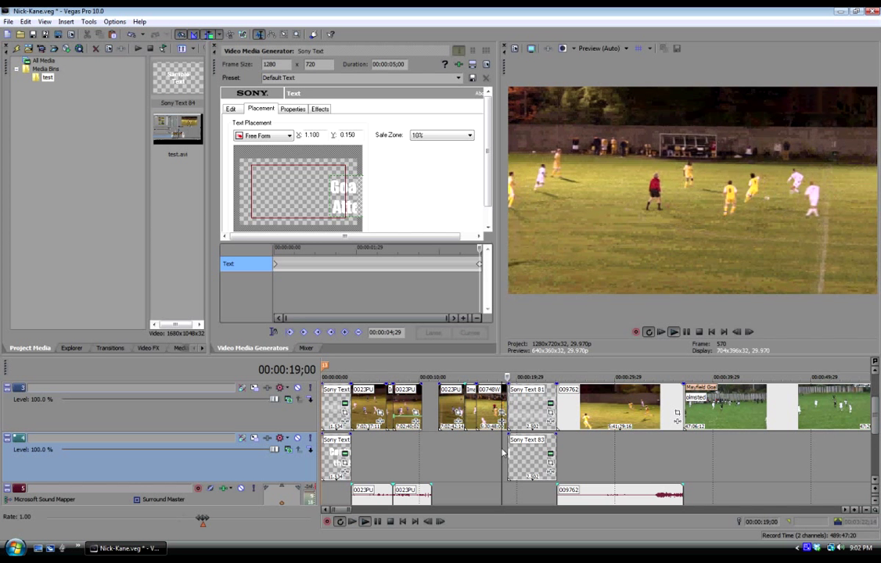
pyautogui.press('Return')
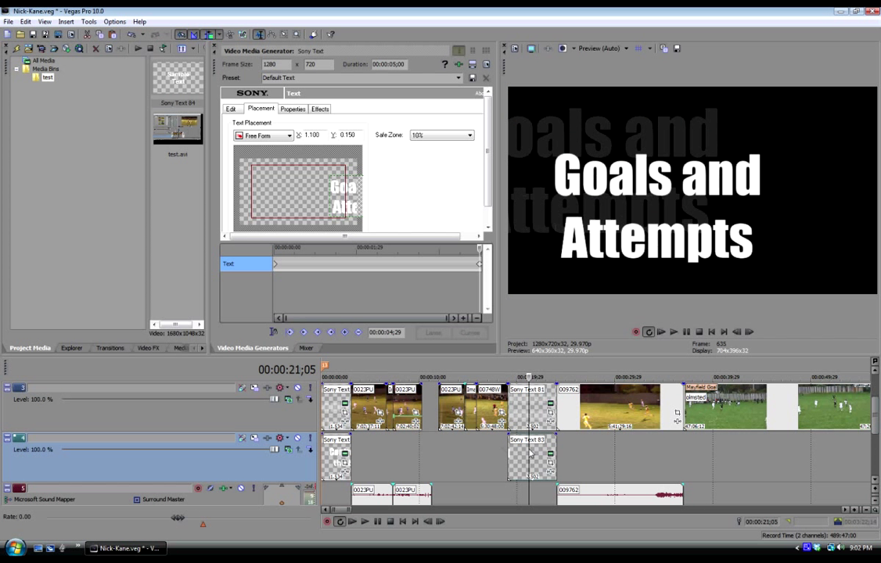
pyautogui.click(531, 461)
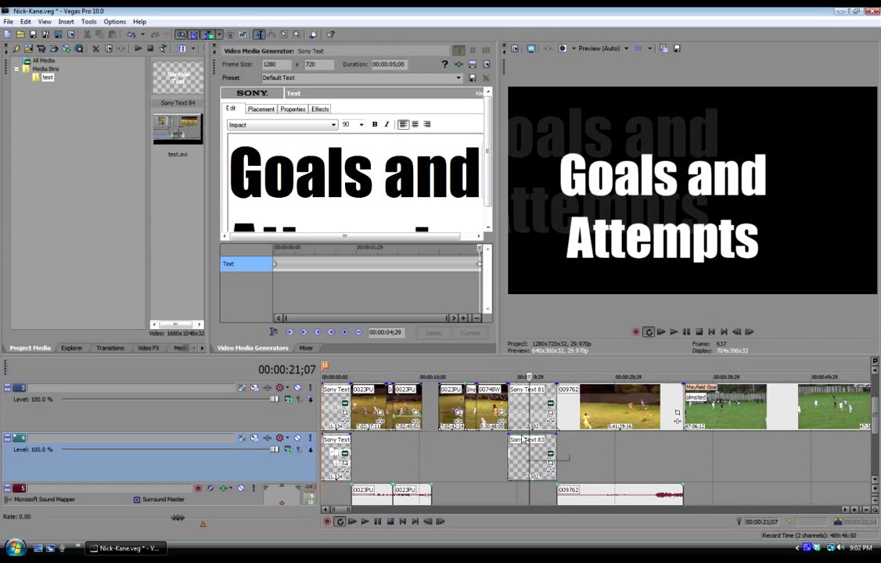
pyautogui.click(262, 109)
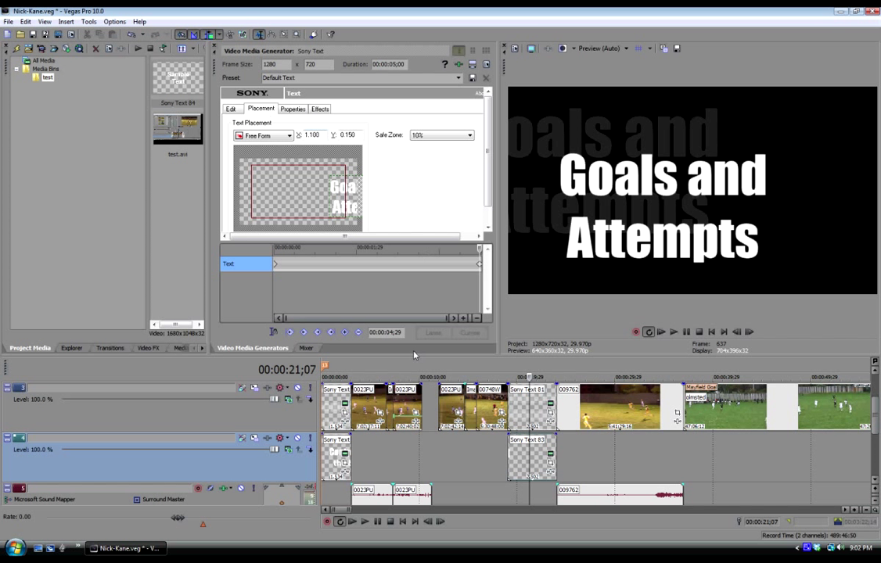
# - Show Sony Text 81's Placement settings and animation keyframes
pyautogui.click(551, 405)
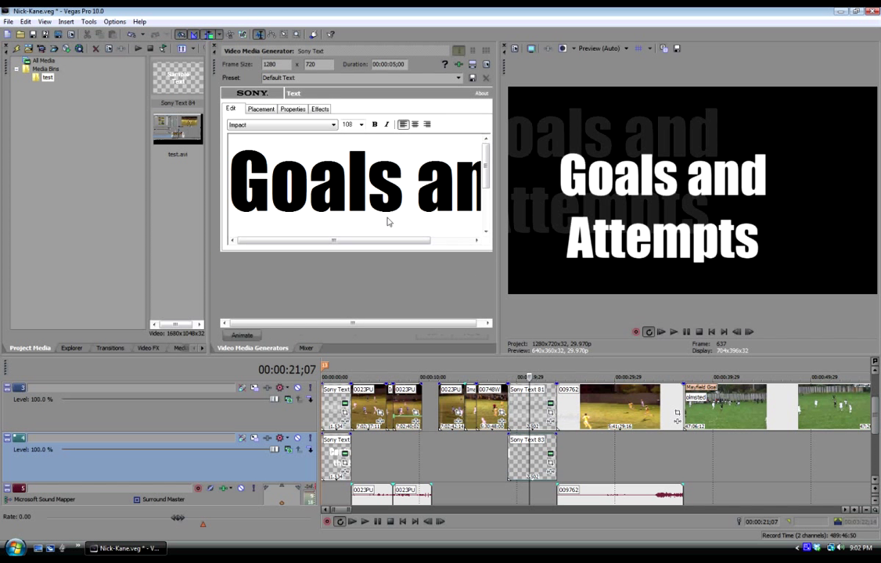
pyautogui.click(264, 110)
pyautogui.click(241, 336)
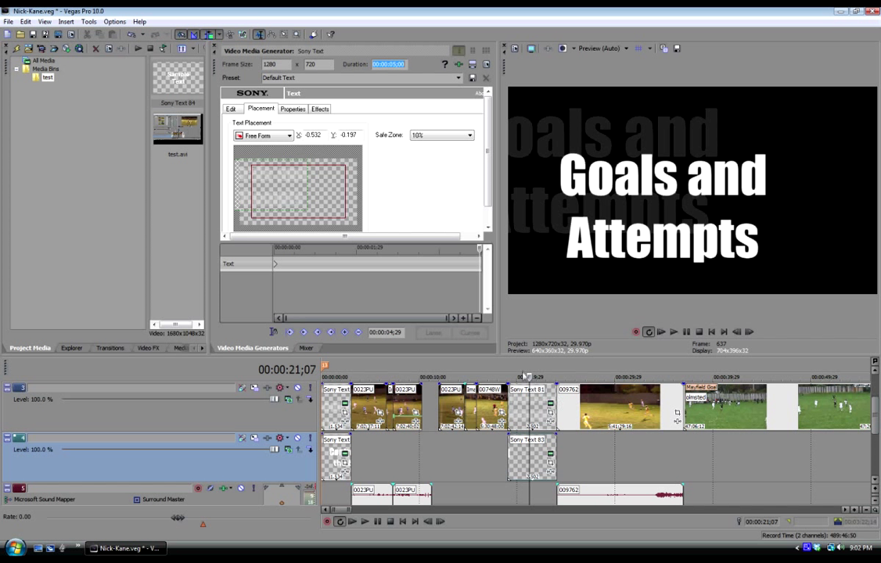
# - Move the second title layer right, pushing it off the right edge at its first keyframe
pyautogui.moveTo(525, 377); pyautogui.dragTo(508, 376)
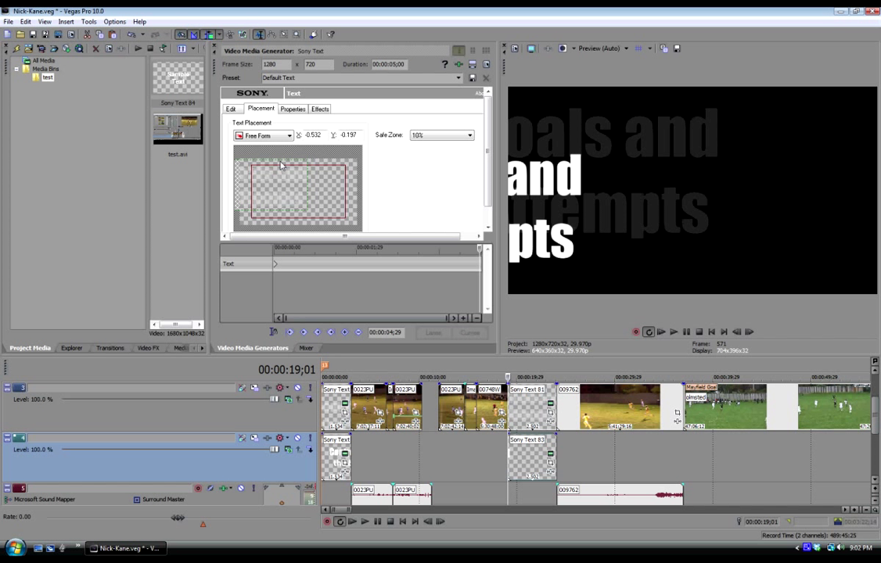
pyautogui.moveTo(281, 164); pyautogui.dragTo(373, 202)
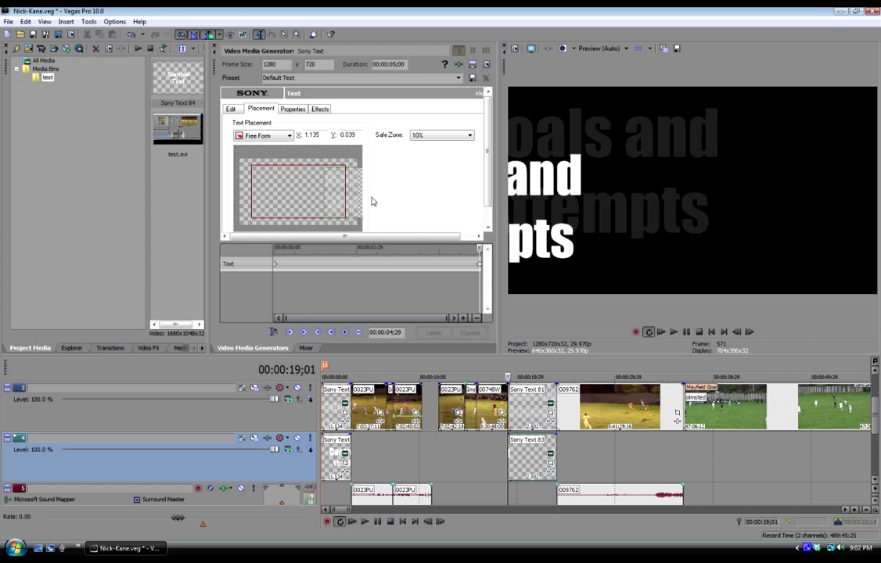
pyautogui.click(515, 394)
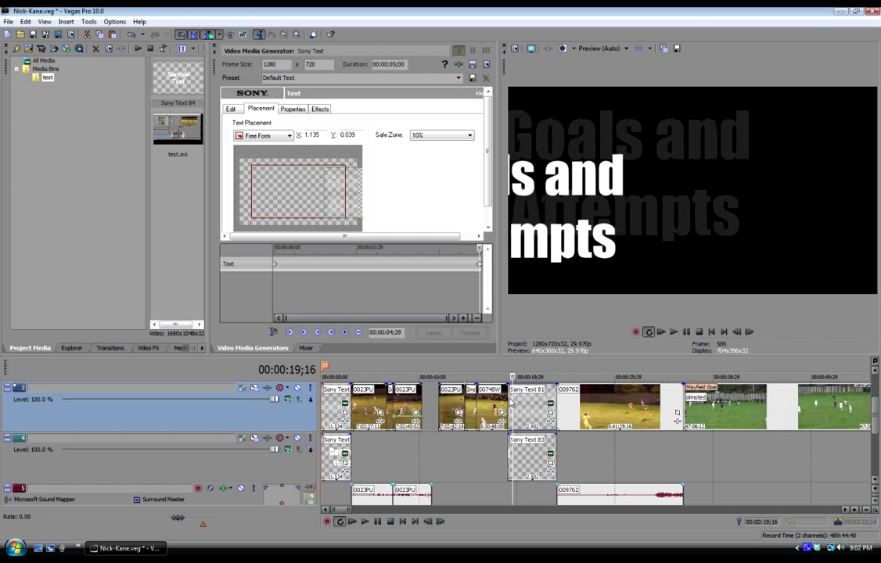
pyautogui.click(508, 400)
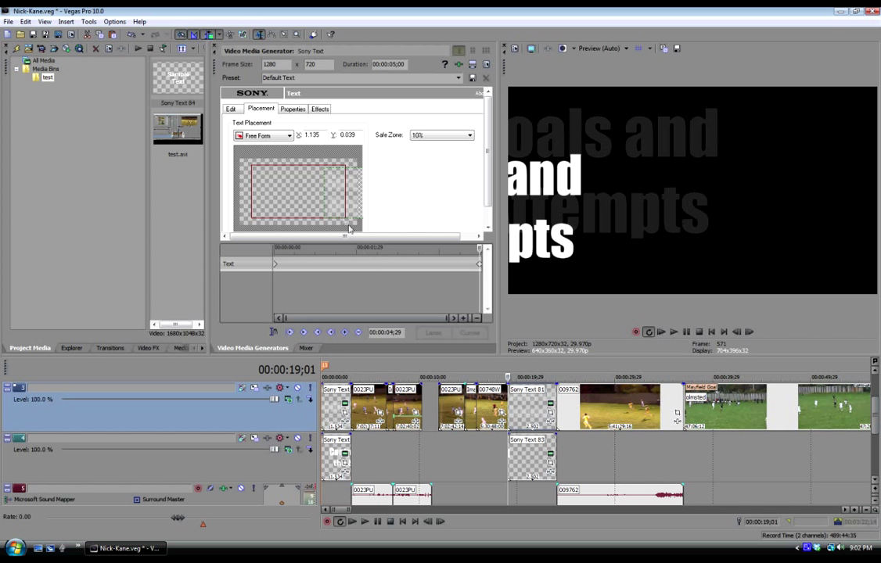
pyautogui.click(284, 269)
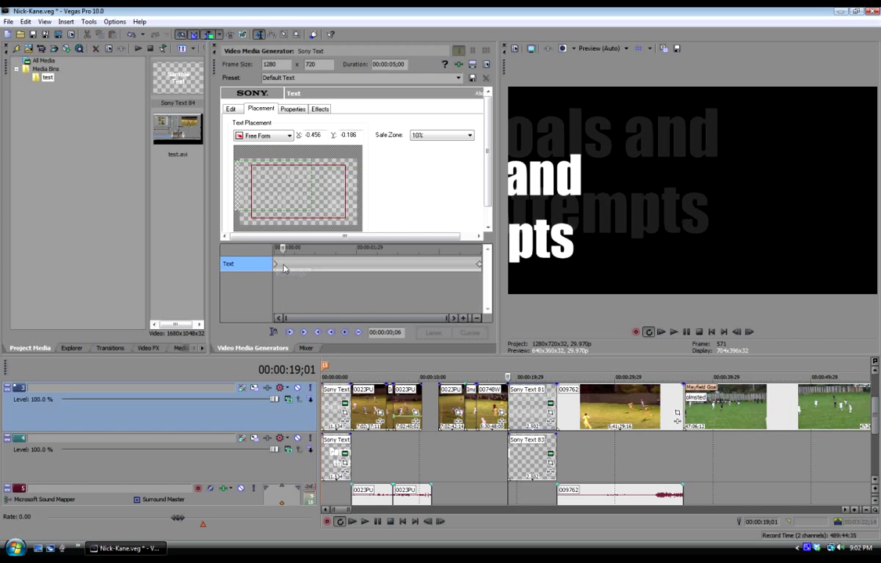
pyautogui.moveTo(284, 268); pyautogui.dragTo(276, 270)
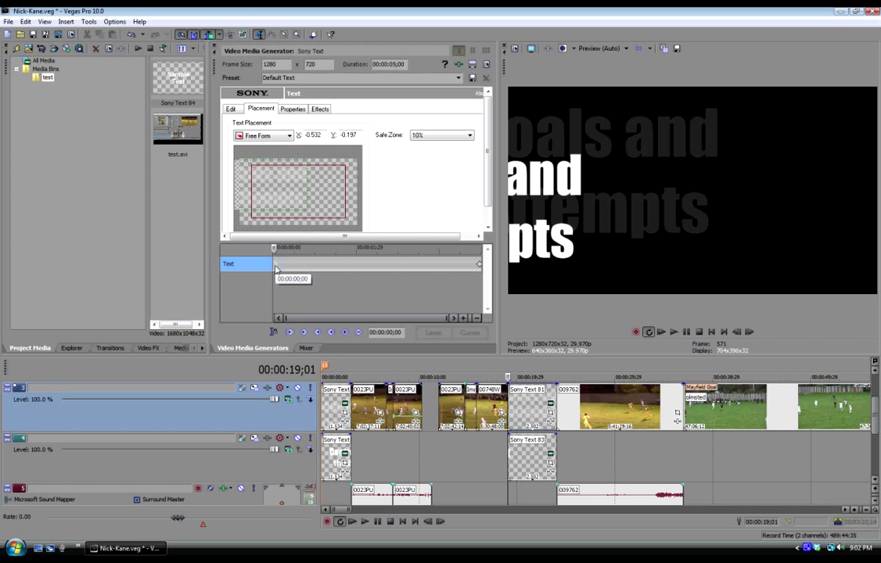
pyautogui.moveTo(276, 188); pyautogui.dragTo(392, 193)
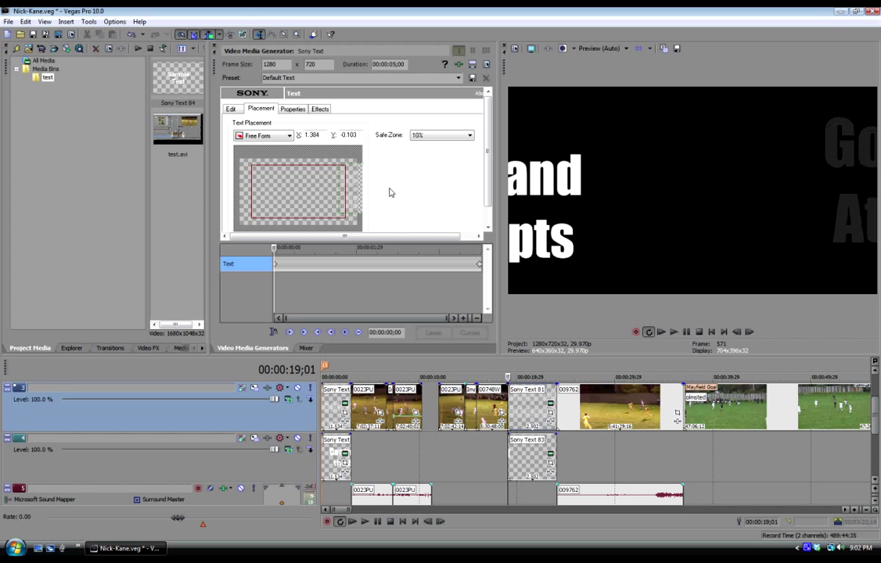
# - Set the last keyframe's text position to X -1.100, Y 0.039, then play the timeline to preview
pyautogui.moveTo(310, 233); pyautogui.dragTo(308, 235)
pyautogui.moveTo(274, 263); pyautogui.dragTo(355, 249)
pyautogui.click(321, 249)
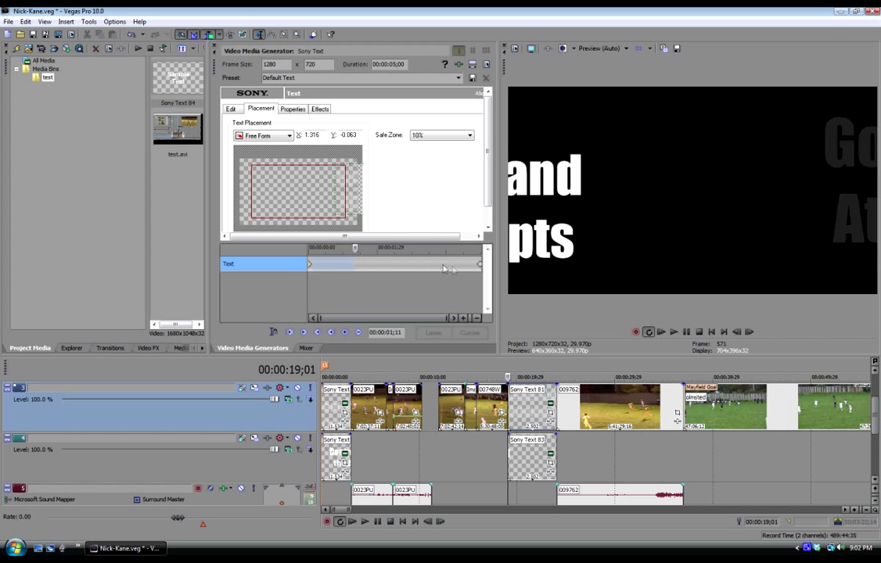
pyautogui.click(480, 267)
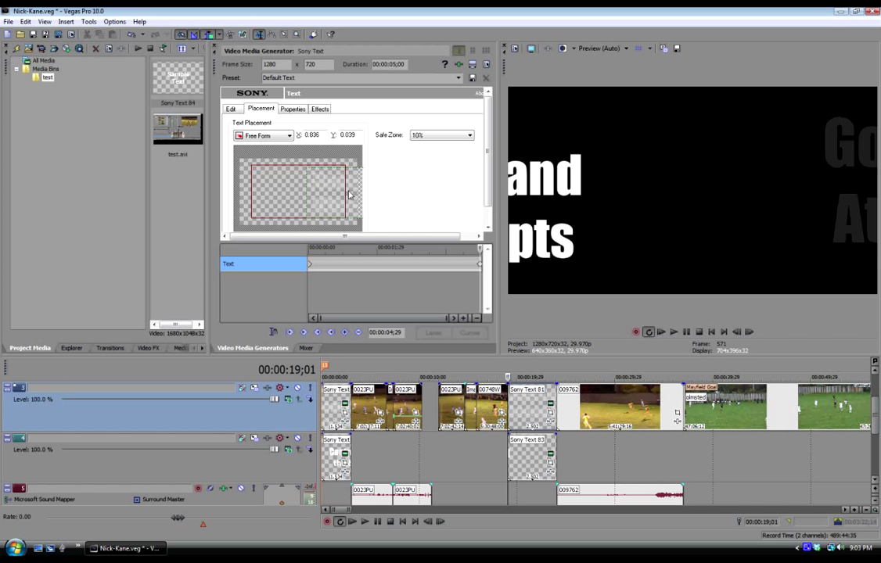
pyautogui.press('Left')
pyautogui.press('Left')
pyautogui.press('Left')
pyautogui.press('Left')
pyautogui.press('Left')
pyautogui.press('Left')
pyautogui.press('Left')
pyautogui.press('Left')
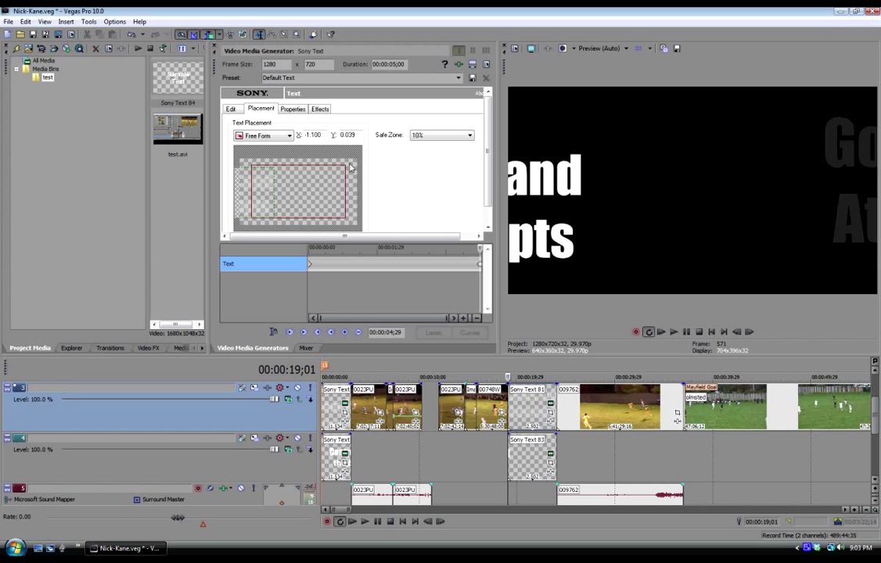
pyautogui.press('space')
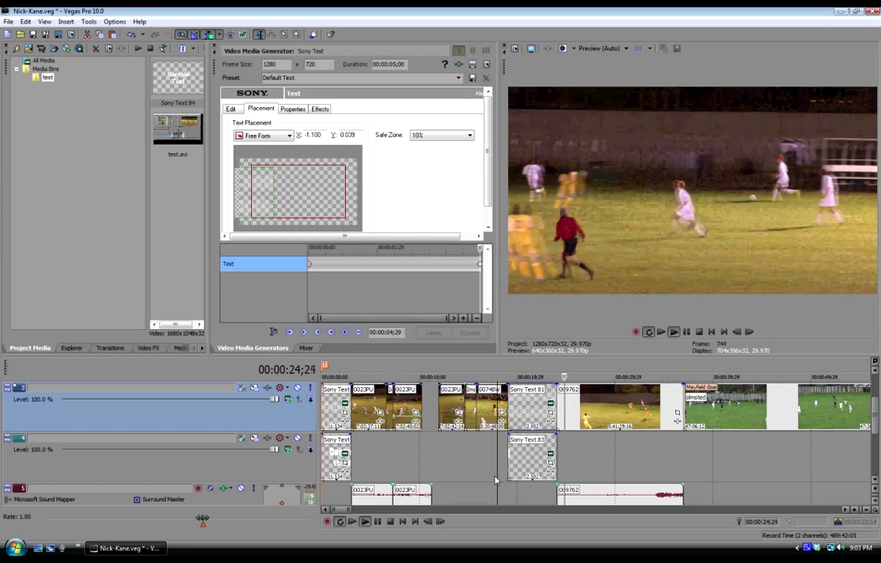
# - Stop at 00:00:24;01 where 009762 begins and shorten the Goals and Attempts titles by 1:04
pyautogui.click(495, 466)
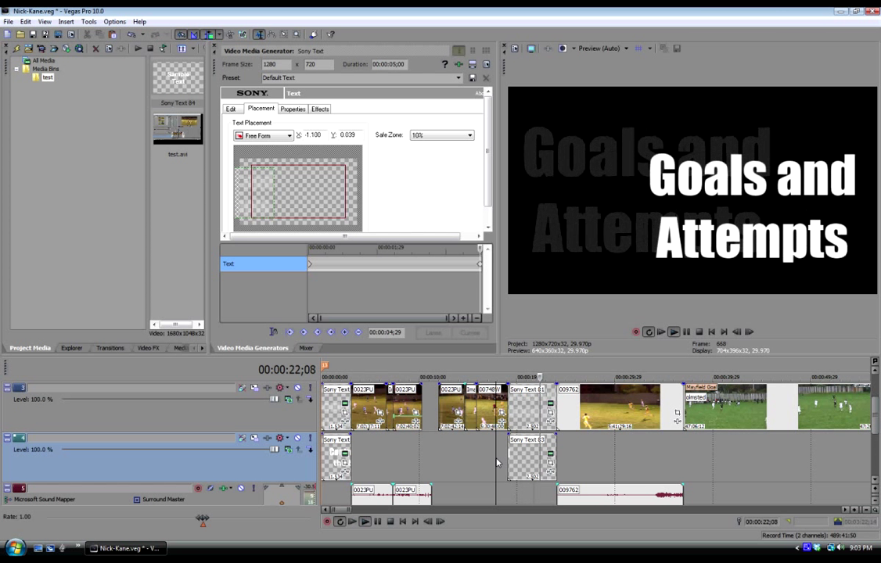
pyautogui.press('Return')
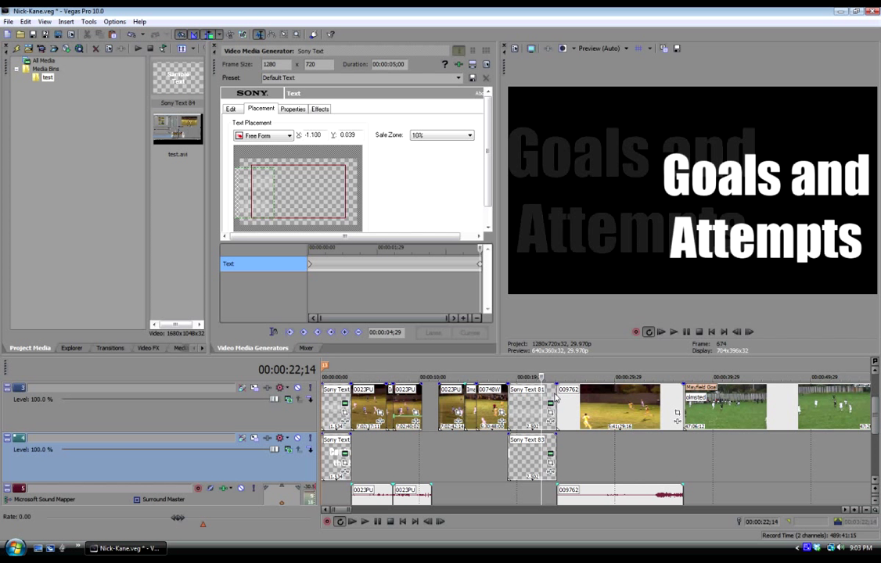
pyautogui.click(556, 398)
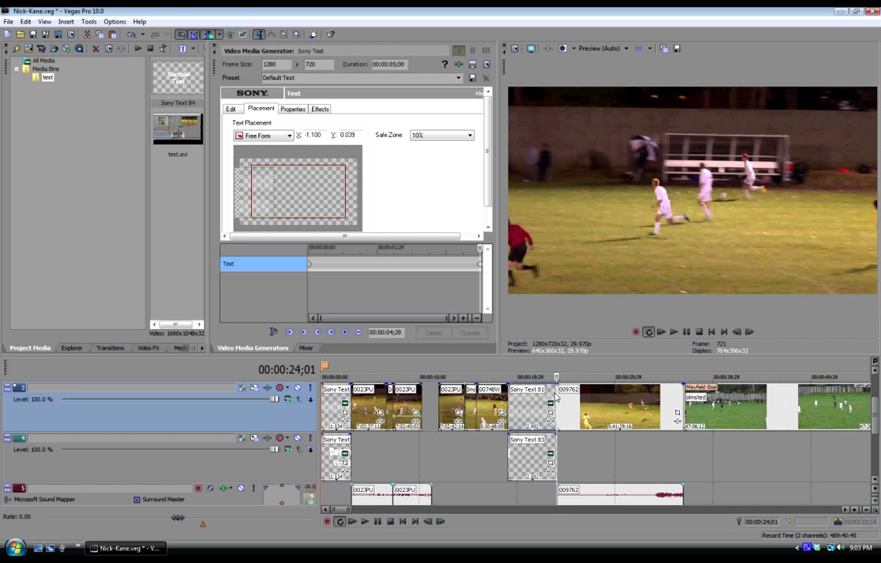
pyautogui.moveTo(556, 397)
pyautogui.mouseDown()
pyautogui.moveTo(545, 401)
pyautogui.moveTo(556, 399)
pyautogui.mouseUp()
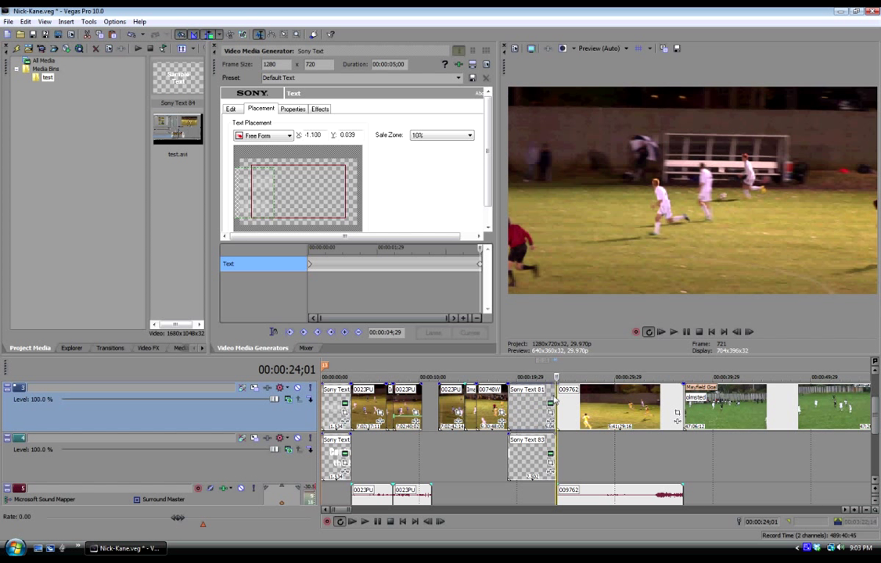
pyautogui.click(212, 37)
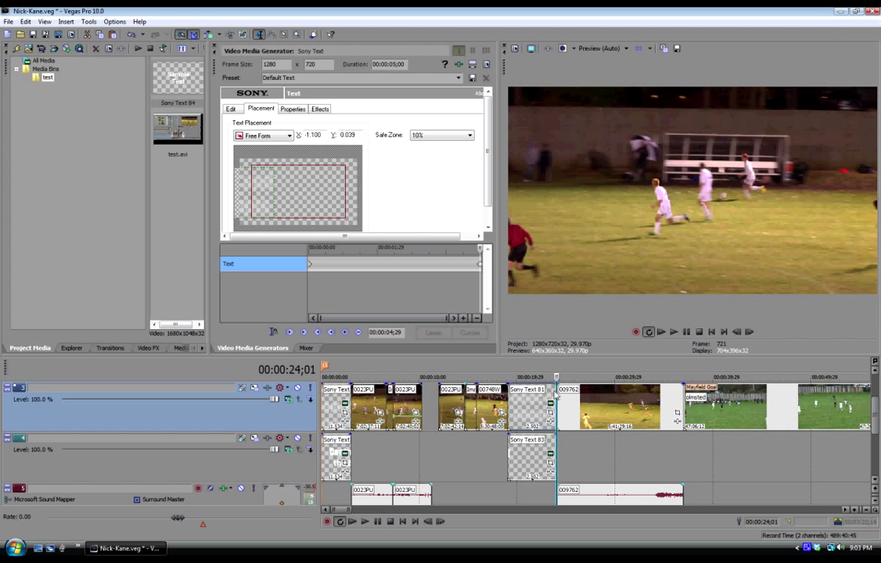
pyautogui.moveTo(556, 395); pyautogui.dragTo(545, 398)
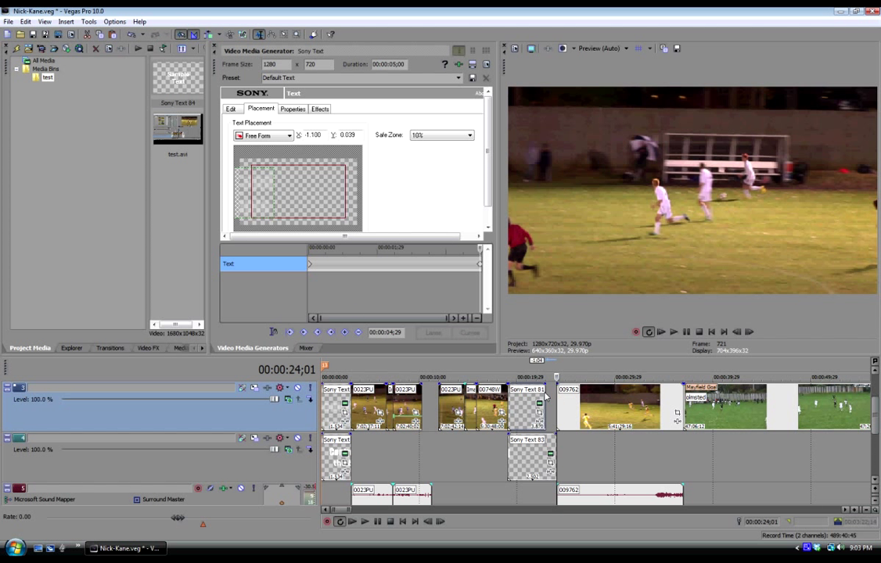
# - Play back the shortened Goals and Attempts title to check the trim
pyautogui.click(557, 447)
pyautogui.click(532, 497)
pyautogui.press('space')
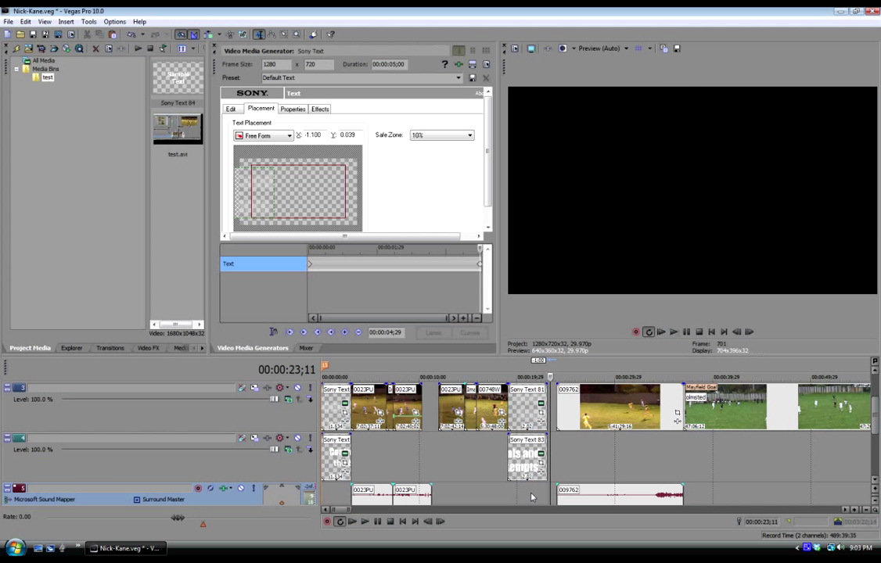
# - Slide the 009762 clip left against the titles, preview into the Mayfield Goal footage, and enlarge the timeline
pyautogui.click(493, 454)
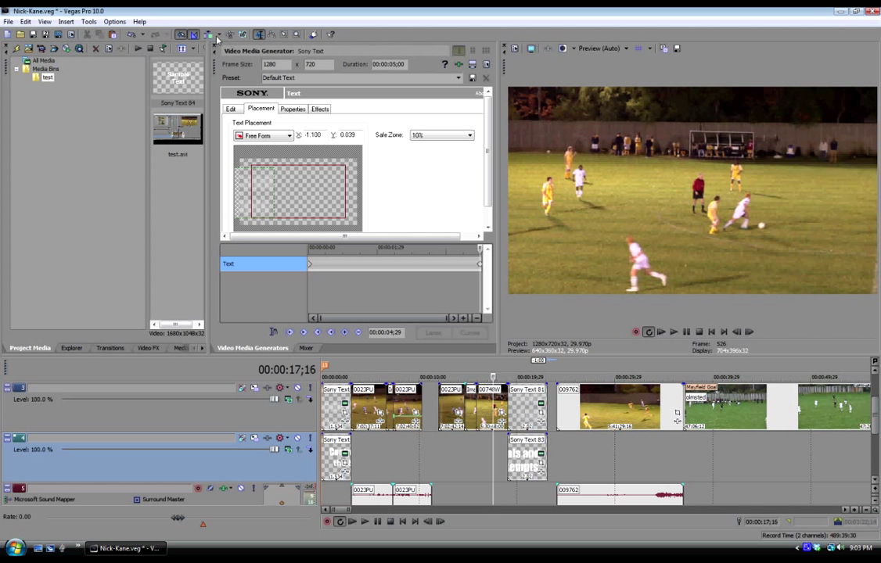
pyautogui.moveTo(610, 423); pyautogui.dragTo(597, 422)
pyautogui.click(532, 495)
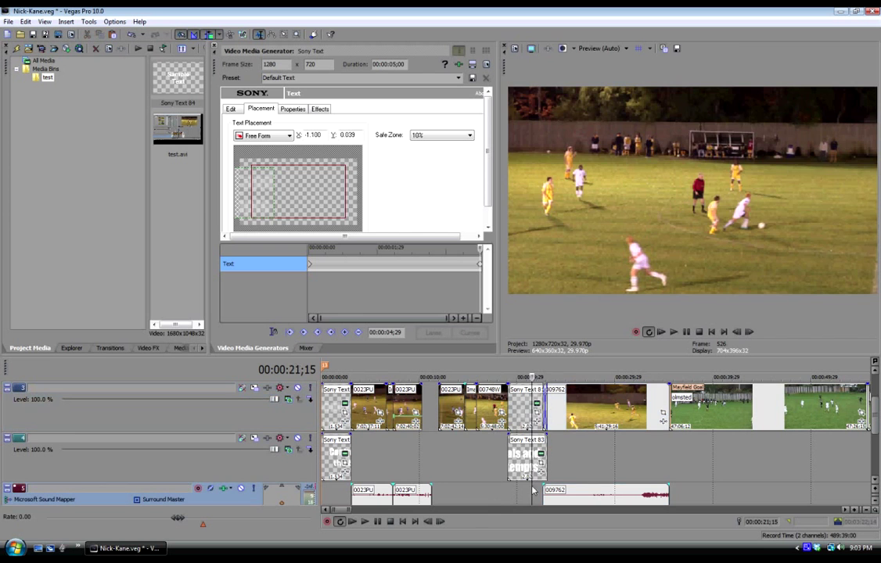
pyautogui.click(494, 480)
pyautogui.press('space')
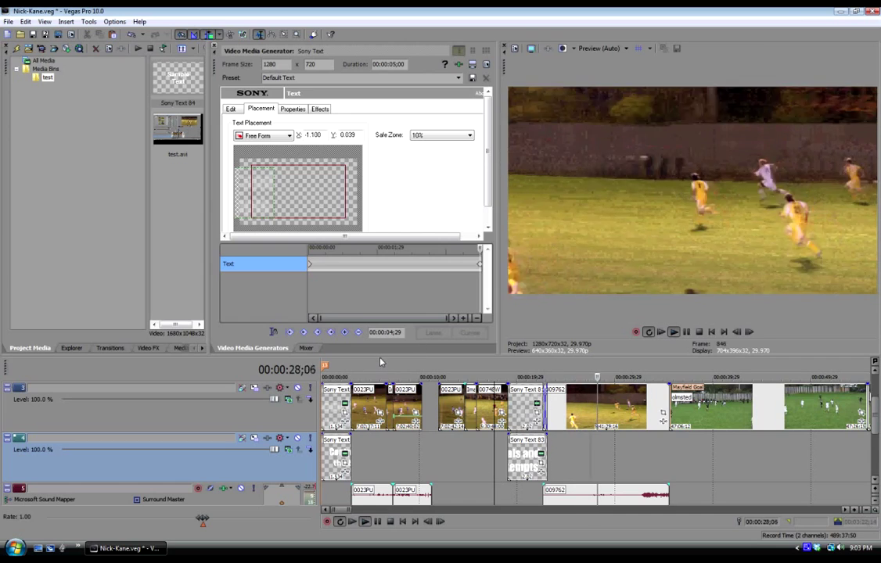
pyautogui.moveTo(380, 358); pyautogui.dragTo(385, 234)
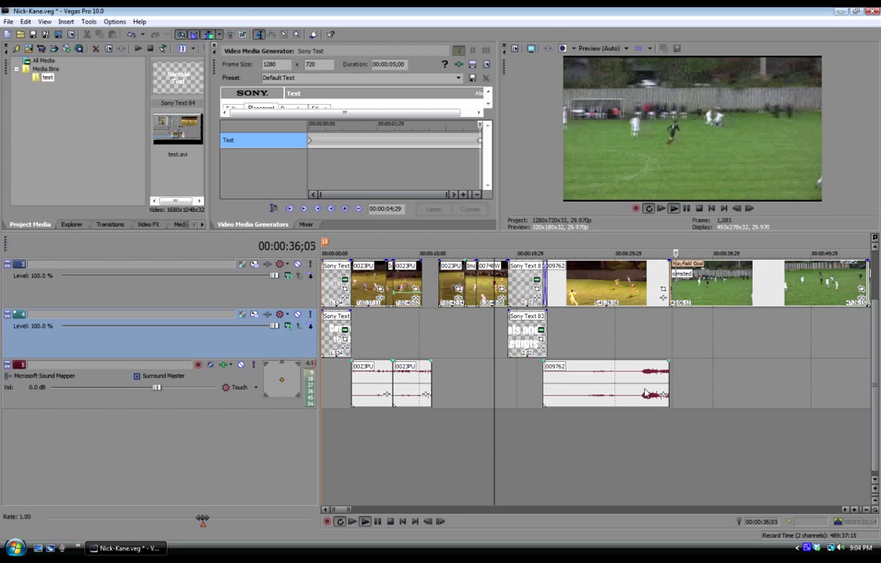
# - Drop audio clip 009762 to -4.5 dB, then park the playhead on the Goals and Attempts title
pyautogui.moveTo(637, 363); pyautogui.dragTo(639, 385)
pyautogui.press('Return')
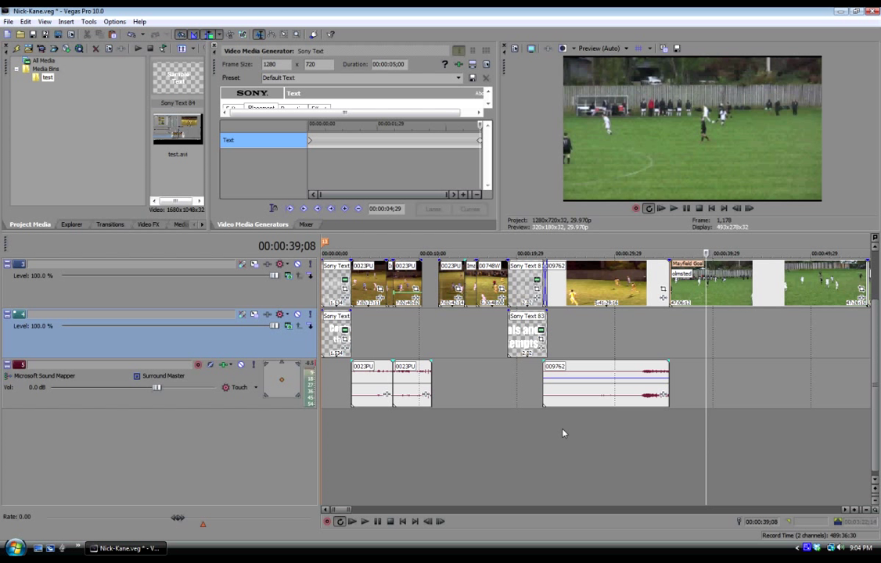
pyautogui.moveTo(876, 316); pyautogui.dragTo(877, 267)
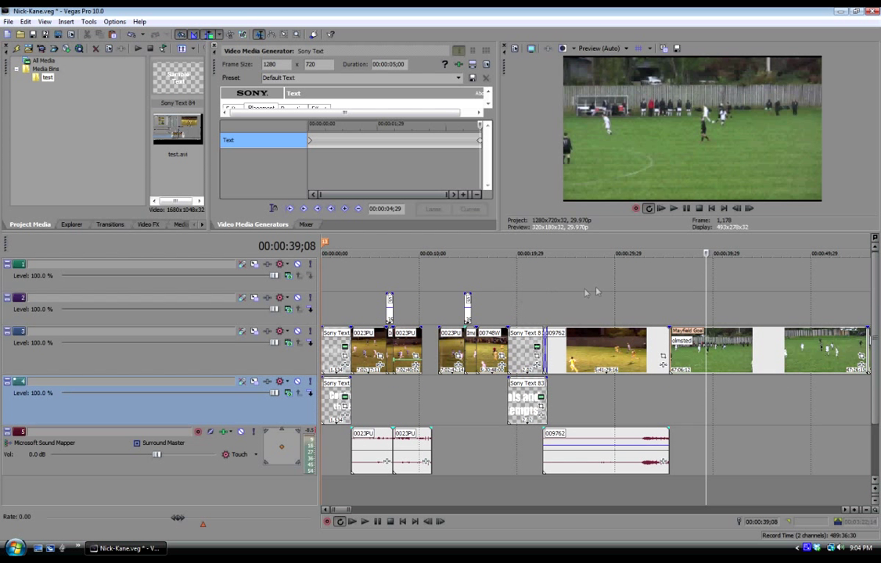
pyautogui.click(600, 283)
pyautogui.click(528, 306)
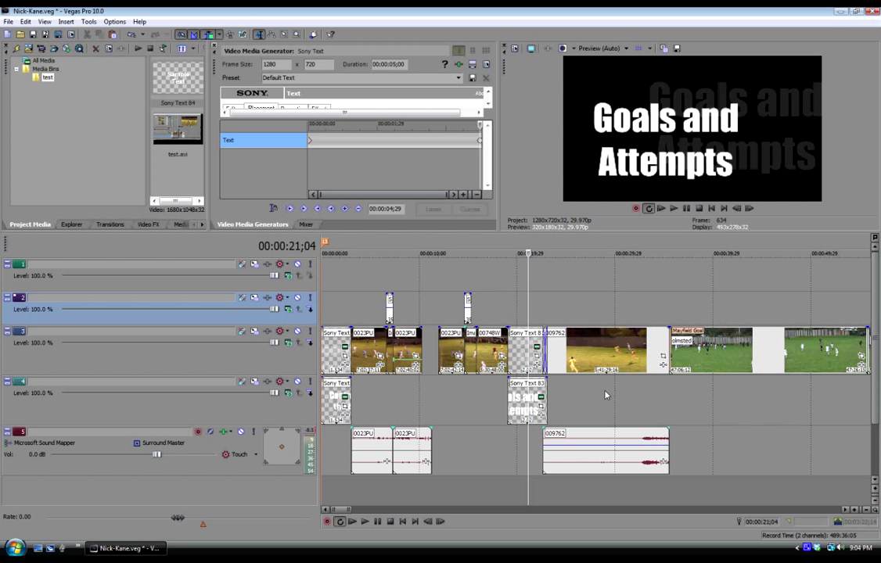
pyautogui.click(547, 311)
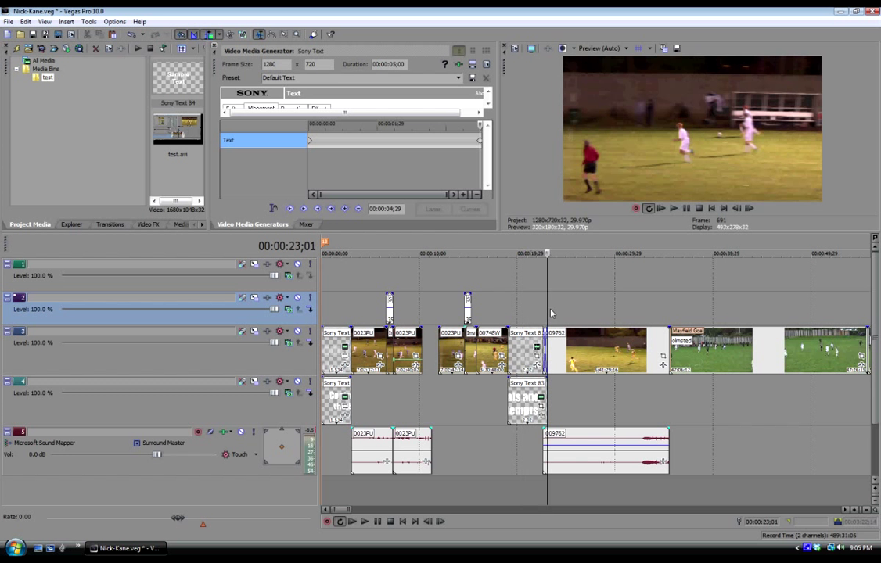
pyautogui.click(535, 310)
pyautogui.click(525, 313)
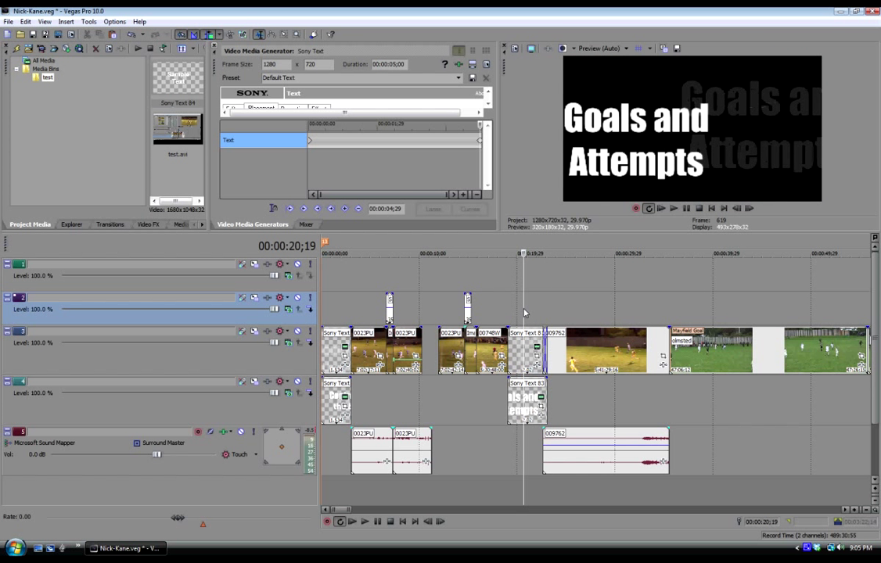
pyautogui.press('space')
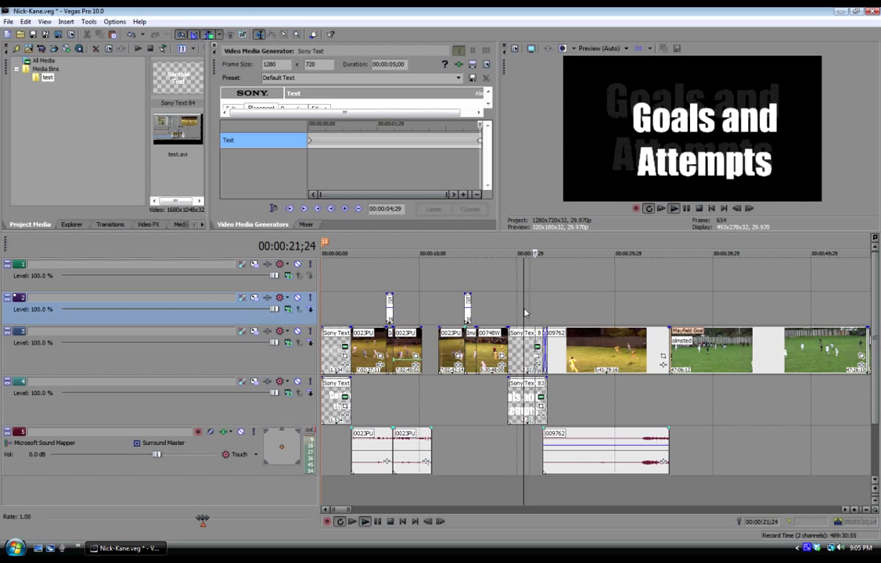
pyautogui.press('Return')
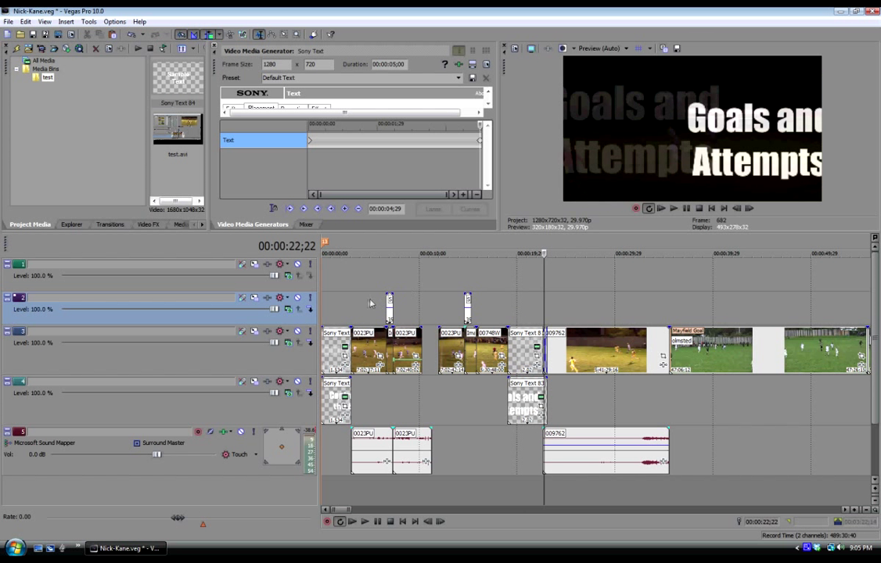
pyautogui.click(329, 304)
pyautogui.press('space')
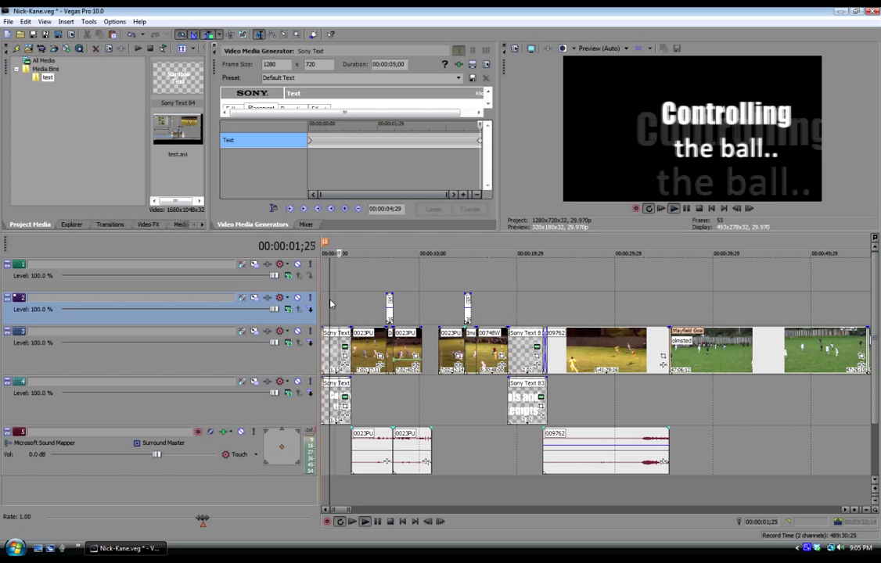
pyautogui.press('Return')
pyautogui.click(378, 304)
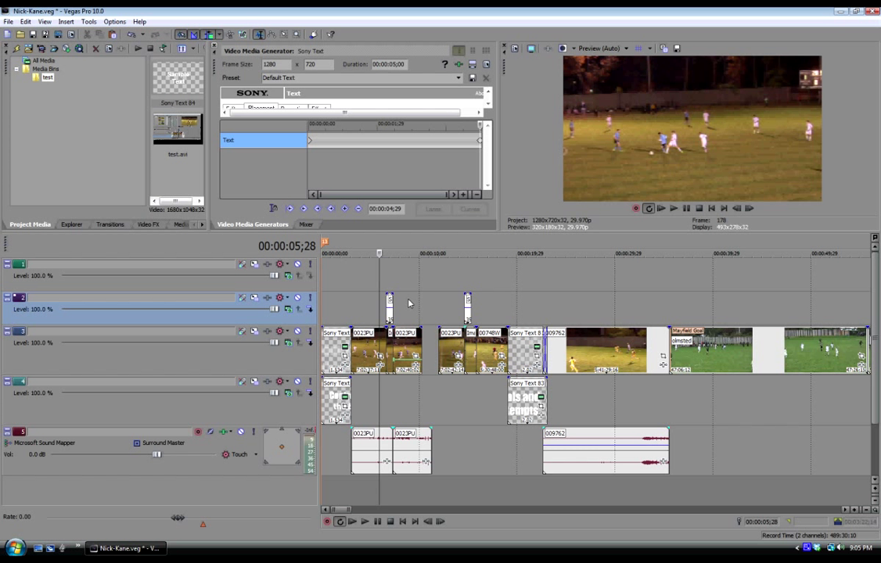
pyautogui.click(408, 302)
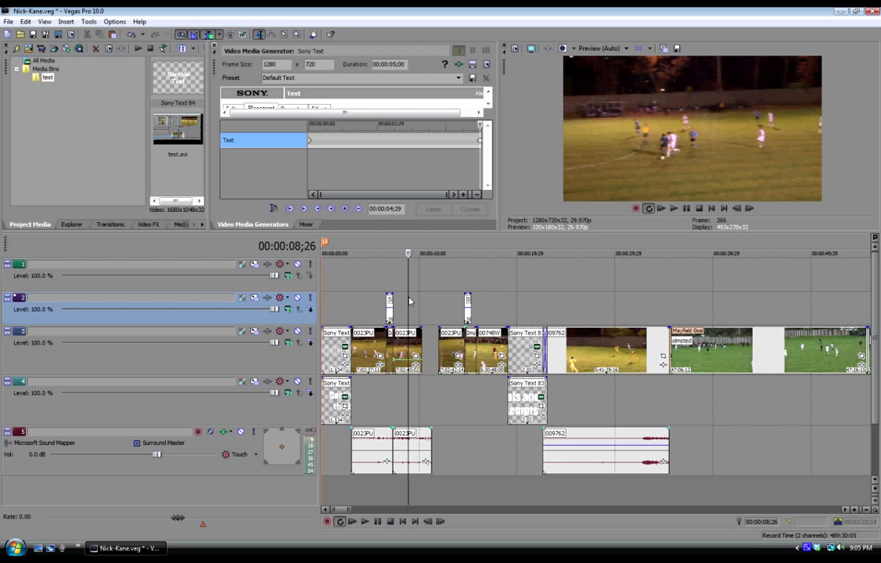
pyautogui.click(387, 288)
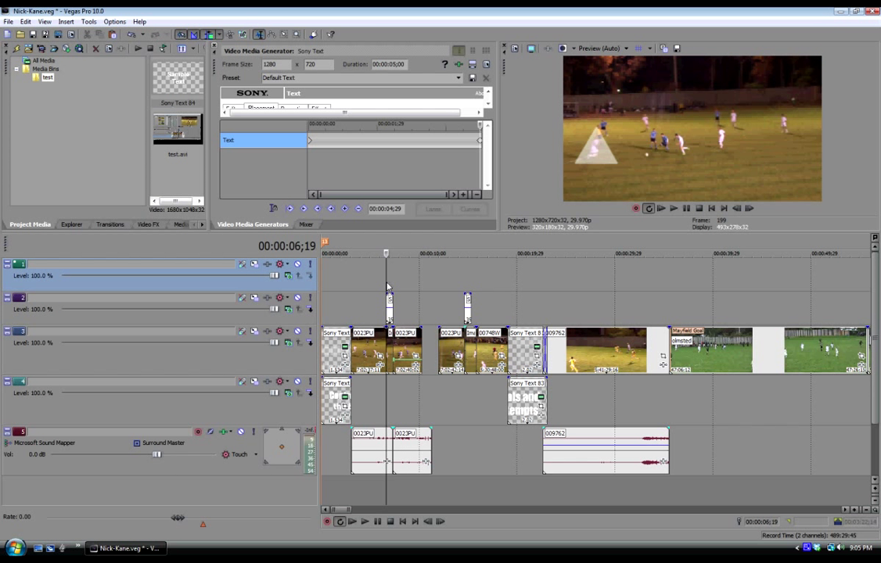
pyautogui.click(464, 289)
pyautogui.press('space')
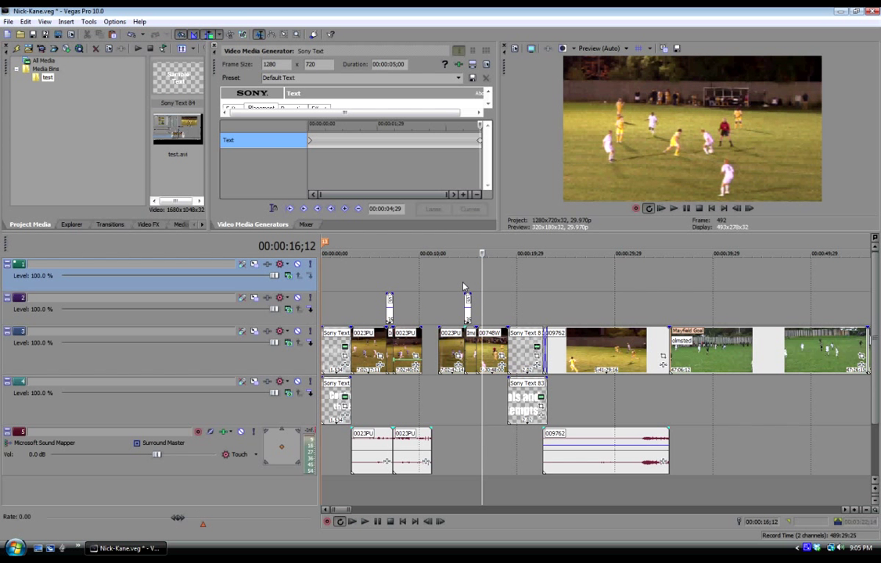
pyautogui.click(458, 288)
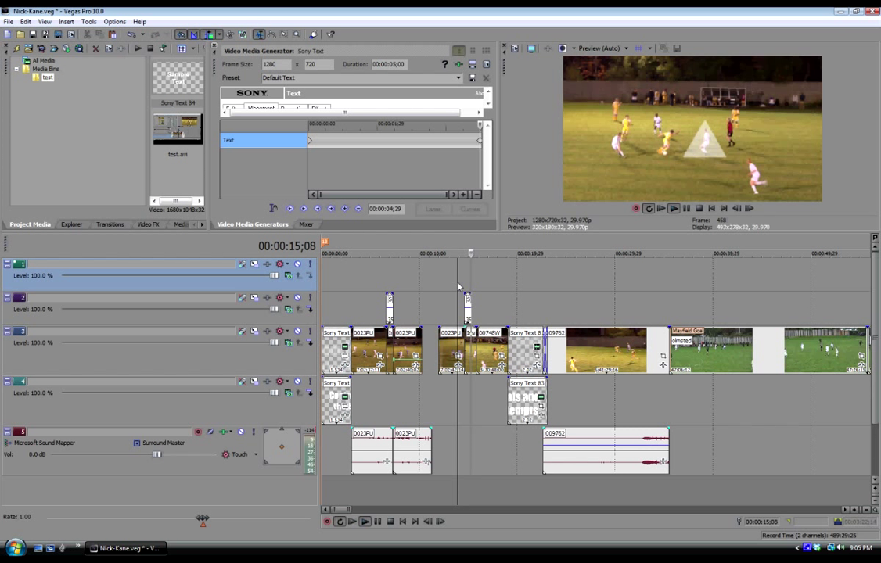
pyautogui.press('Return')
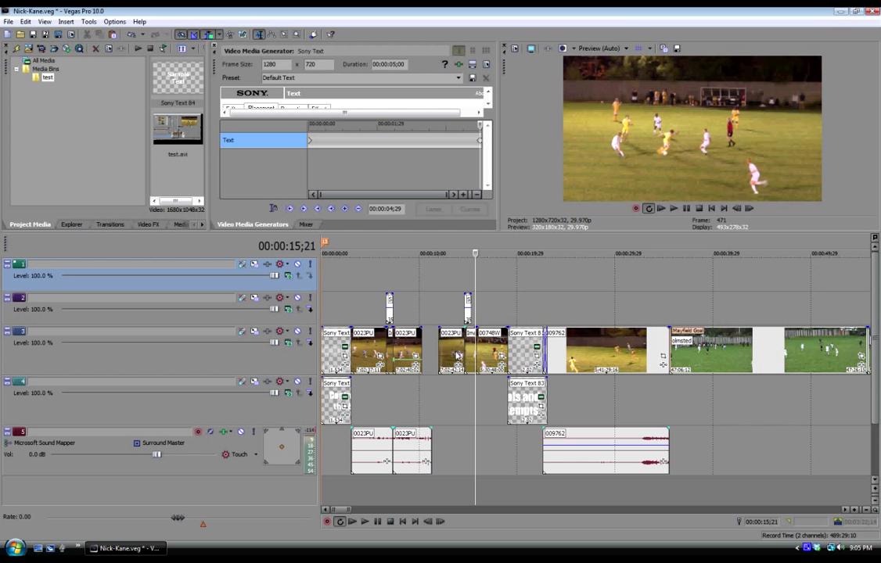
pyautogui.click(466, 277)
pyautogui.press('space')
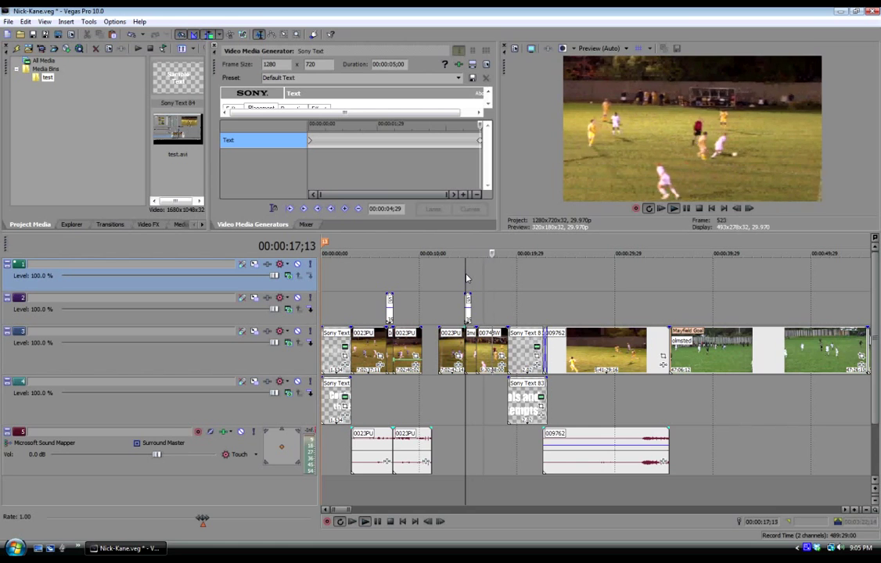
pyautogui.press('Return')
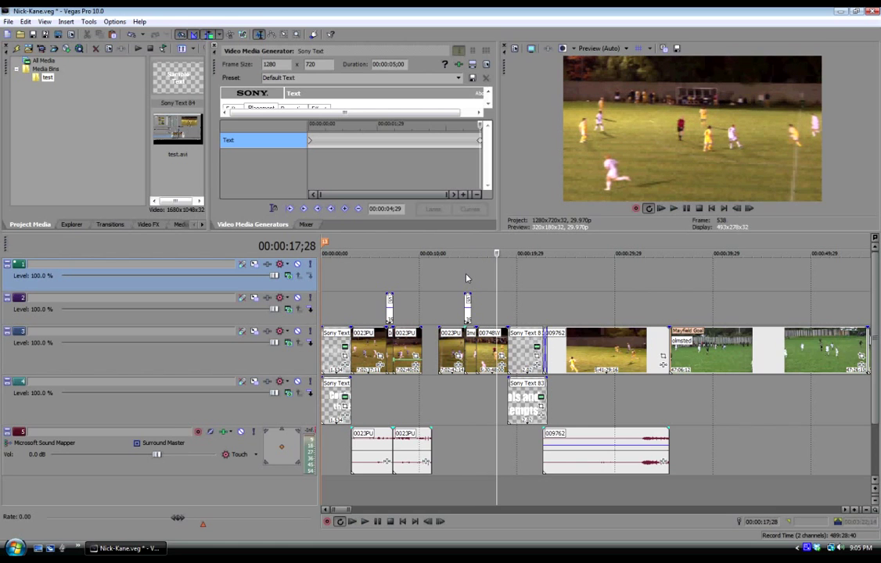